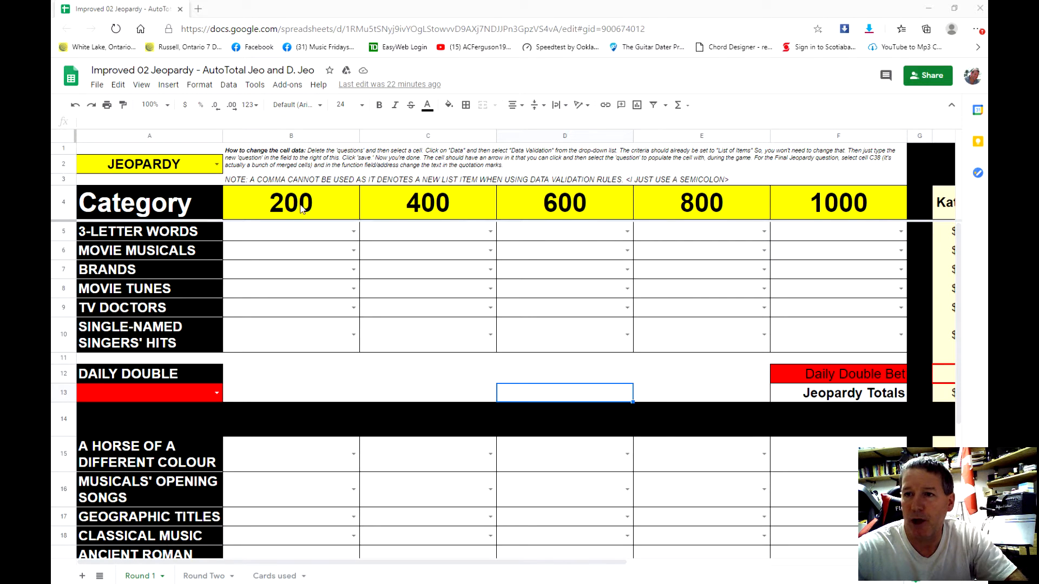
- Set the round selector in A2 to DOUBLE JEOPARDY and view the second-round category board
click(217, 165)
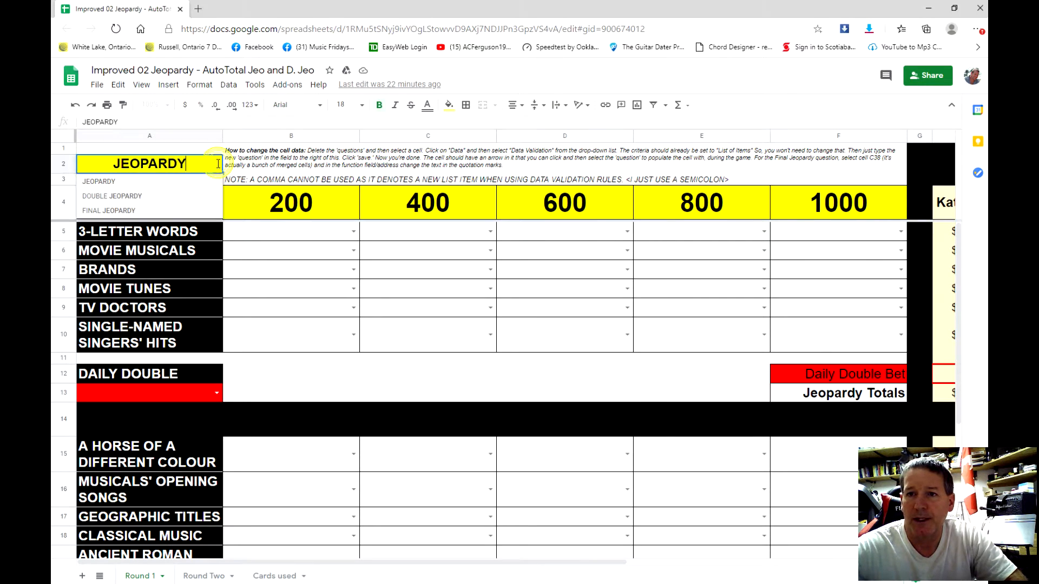
click(124, 196)
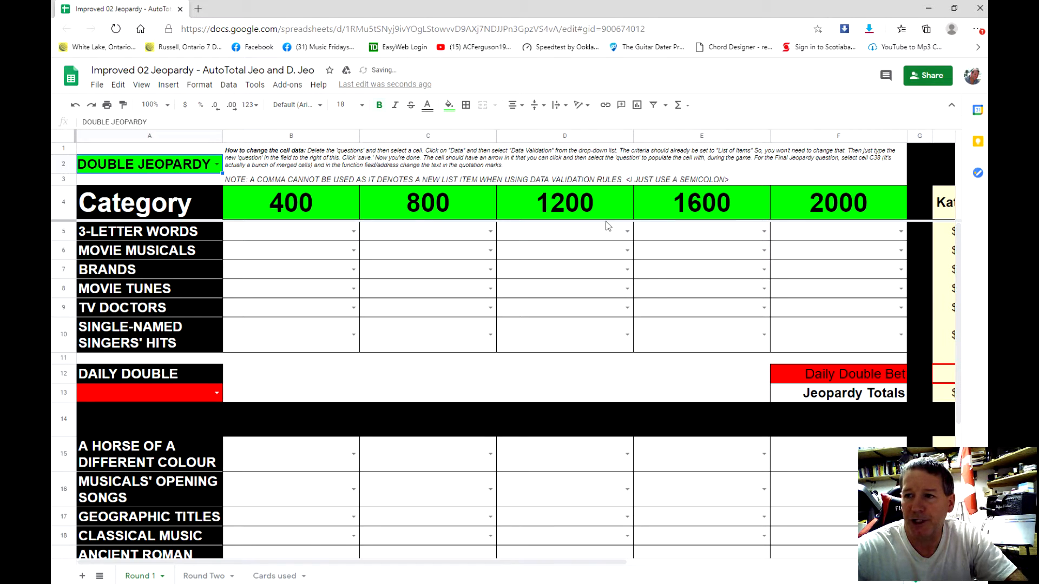
scroll(352, 306, down, 4)
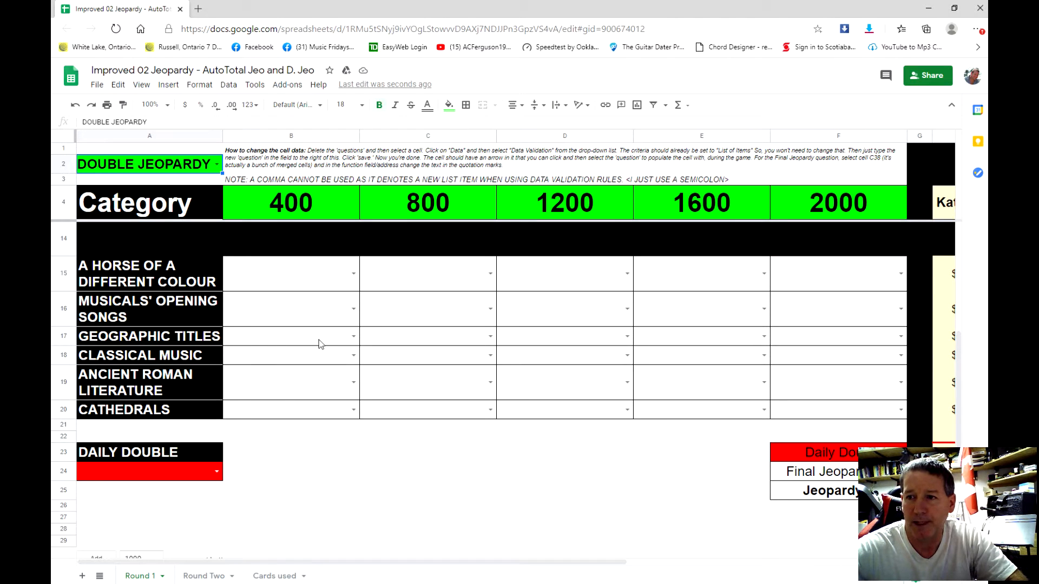
scroll(310, 336, down, 1)
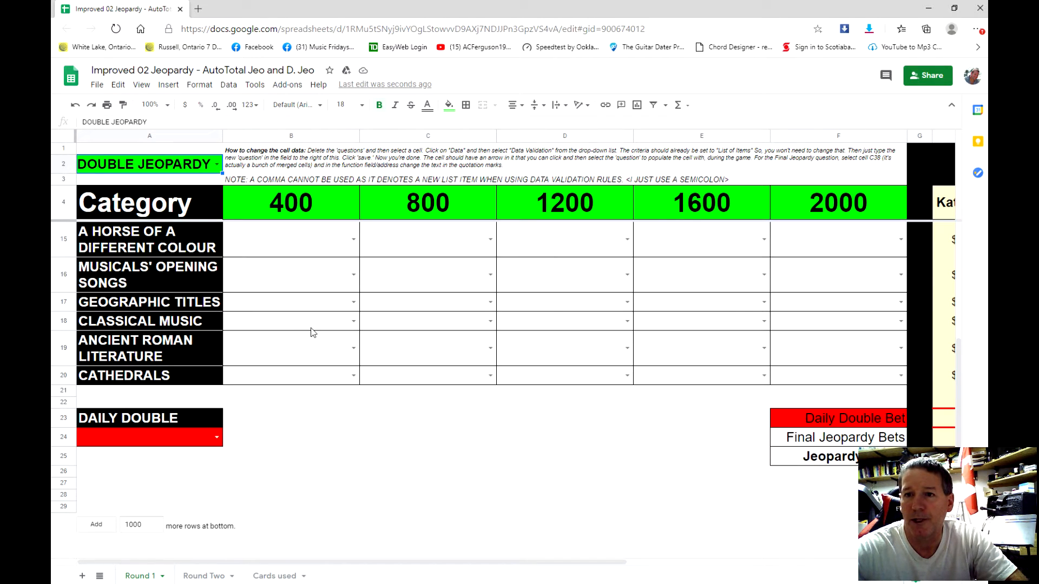
- Set the round selector in A2 to FINAL JEOPARDY to show its clue, and return the selector to JEOPARDY
click(217, 165)
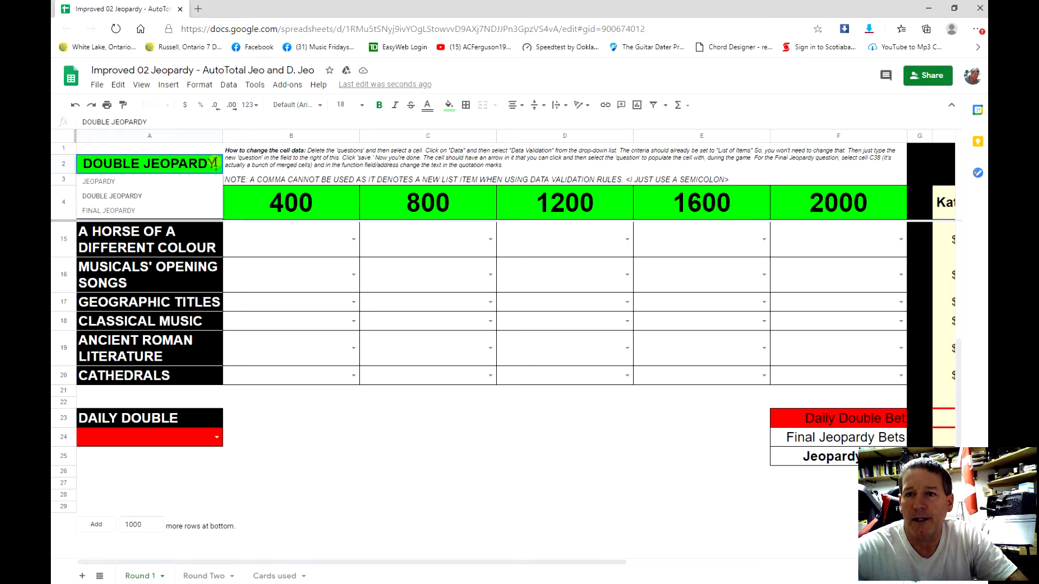
click(127, 210)
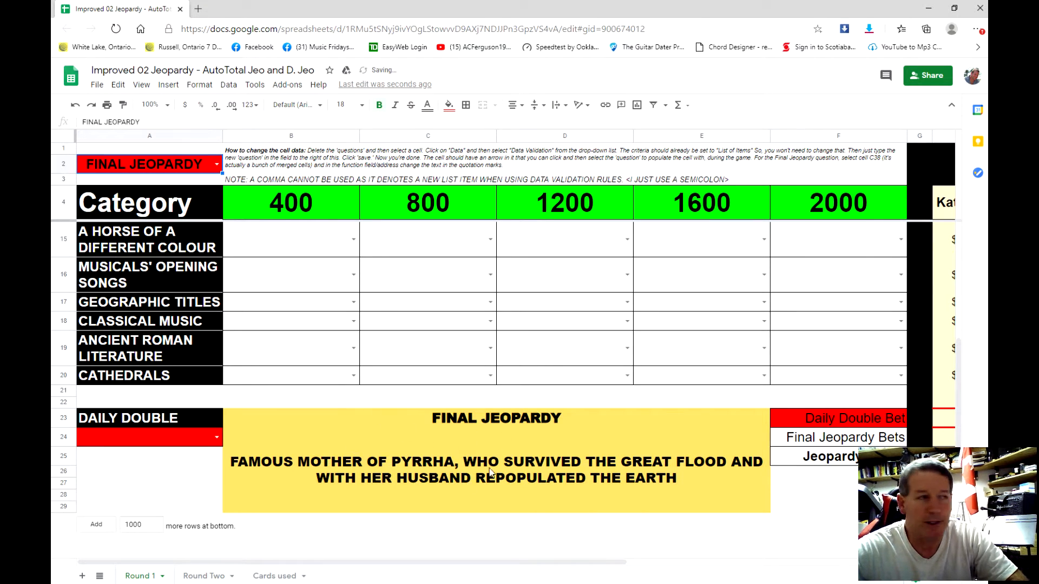
click(217, 165)
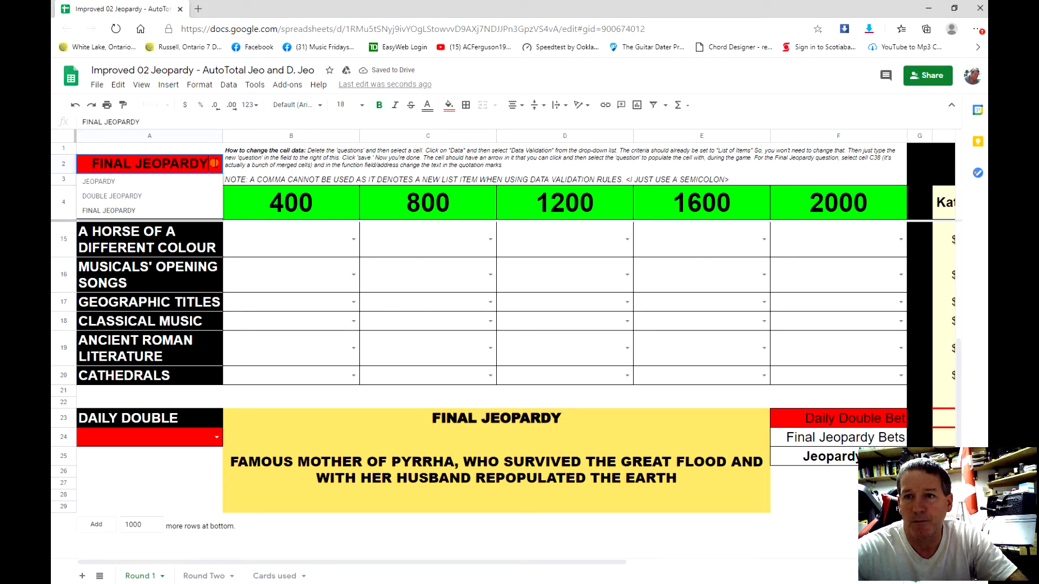
click(189, 184)
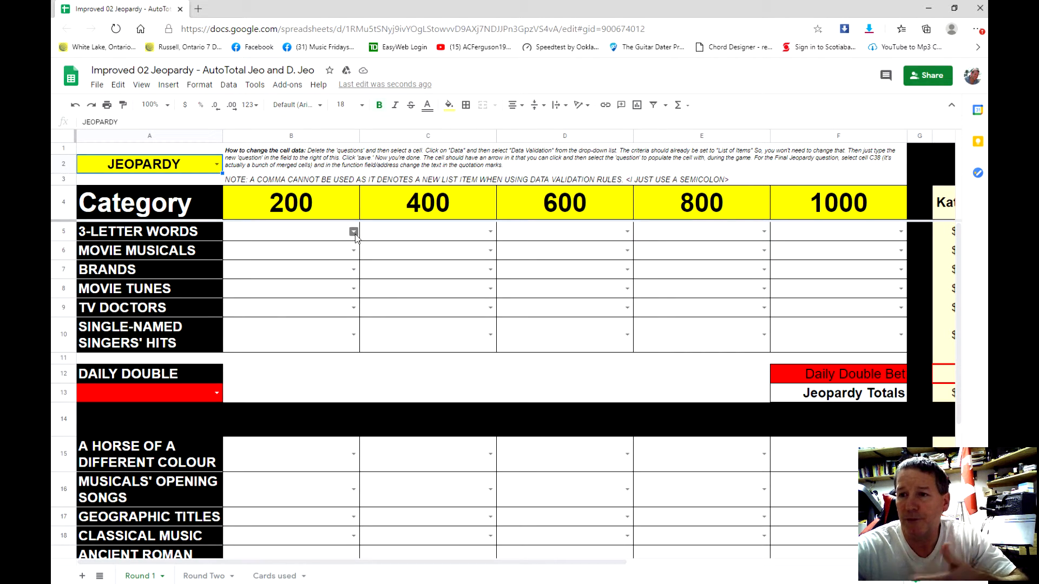
- Reveal the 200 clue for 3-LETTER WORDS in B5 and replace it with the contestant code k
click(354, 232)
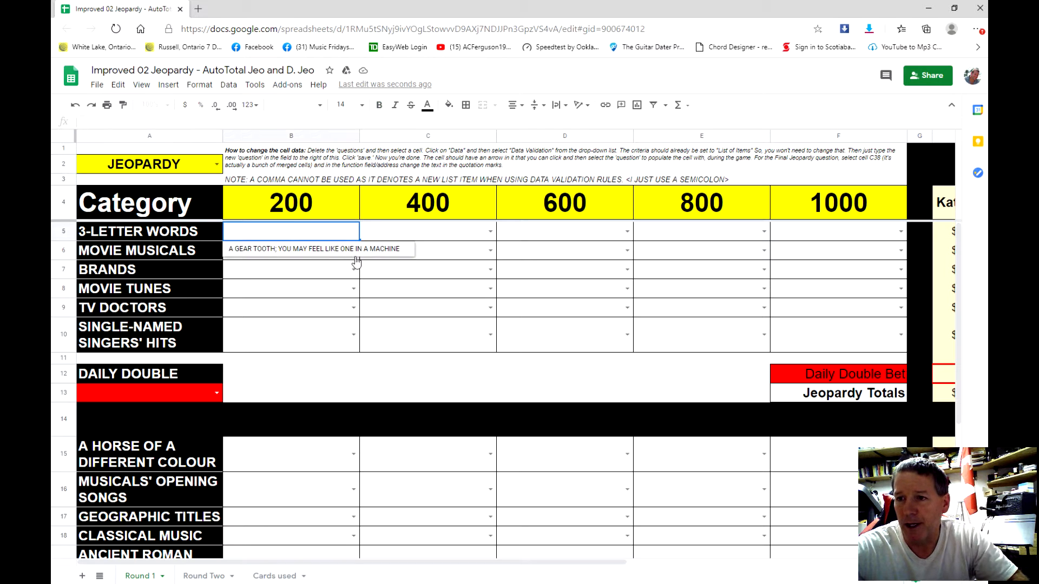
click(356, 252)
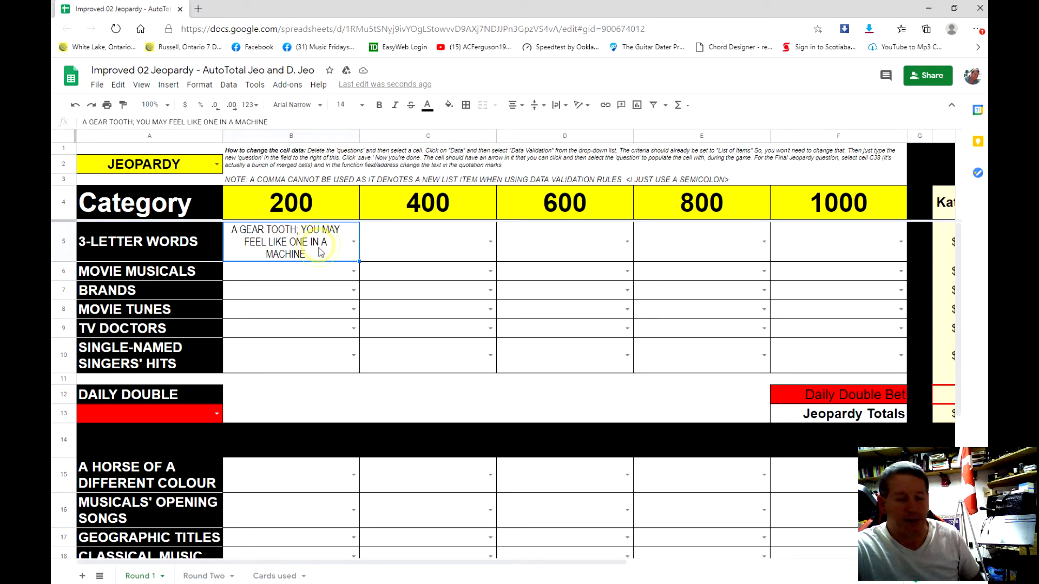
text(k)
key(Return)
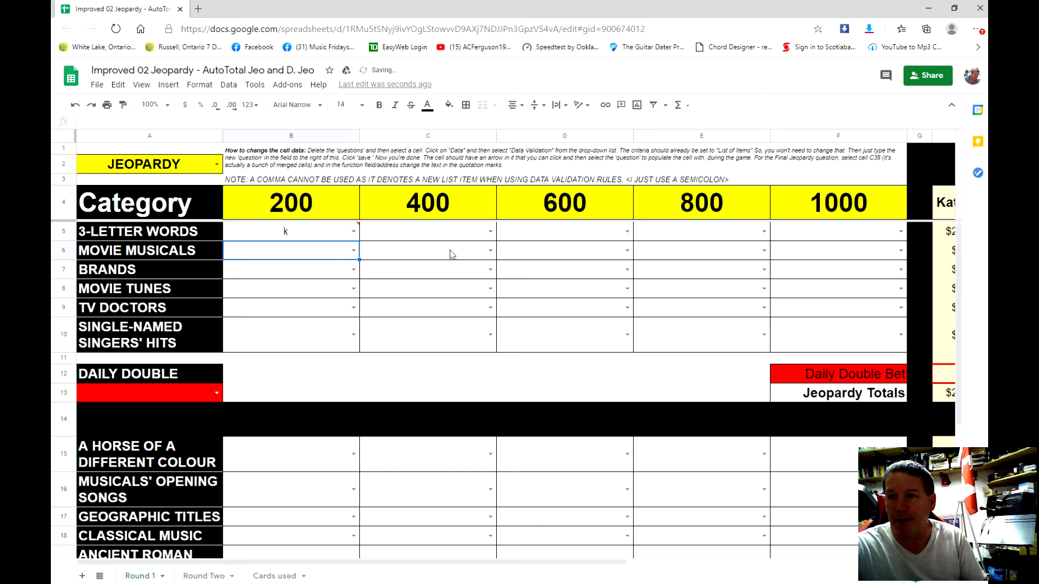
- Reveal the 400 clue for 3-LETTER WORDS in C5 and replace it with the contestant code n
click(490, 231)
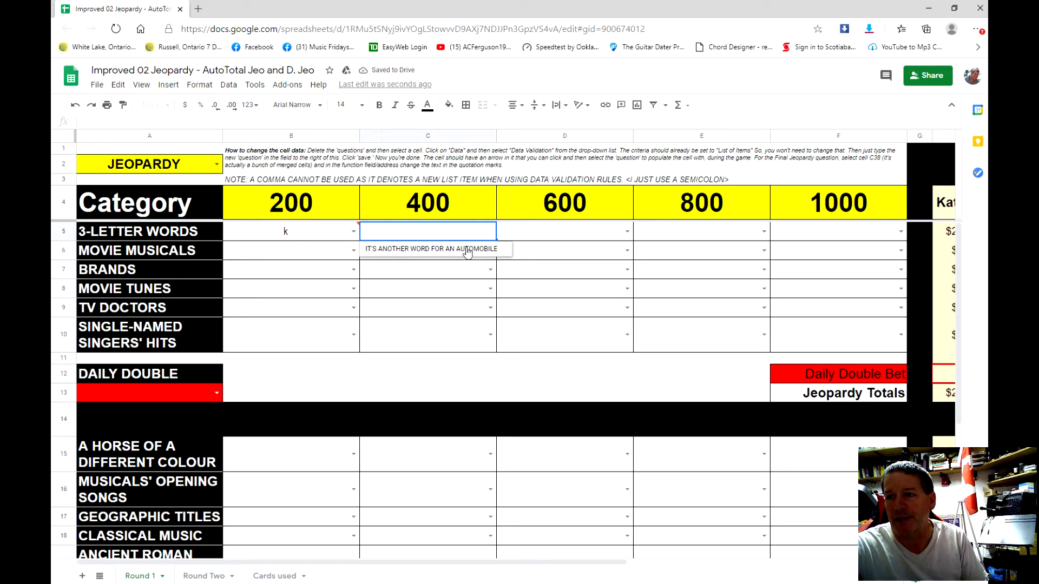
click(463, 249)
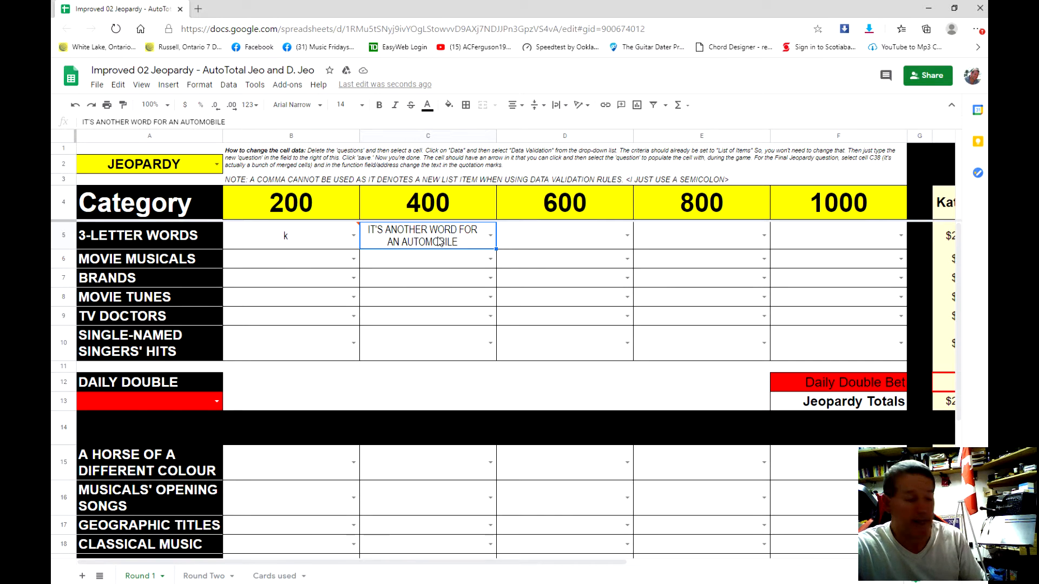
text(n)
key(Return)
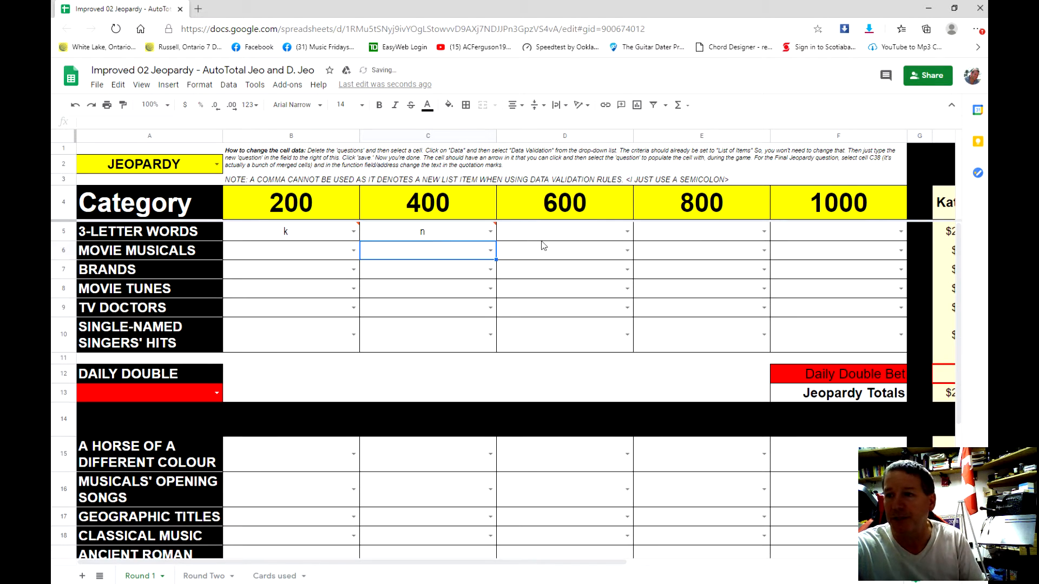
- Fill the 600 cell of 3-LETTER WORDS with DAILY DOUBLE and reveal the first-round Daily Double clue in A13
click(627, 232)
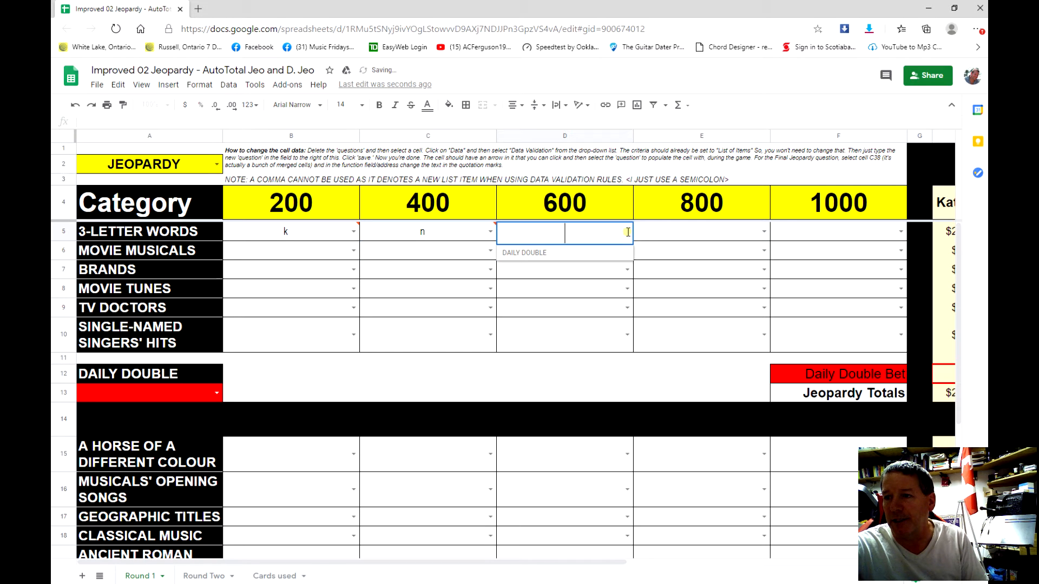
click(567, 253)
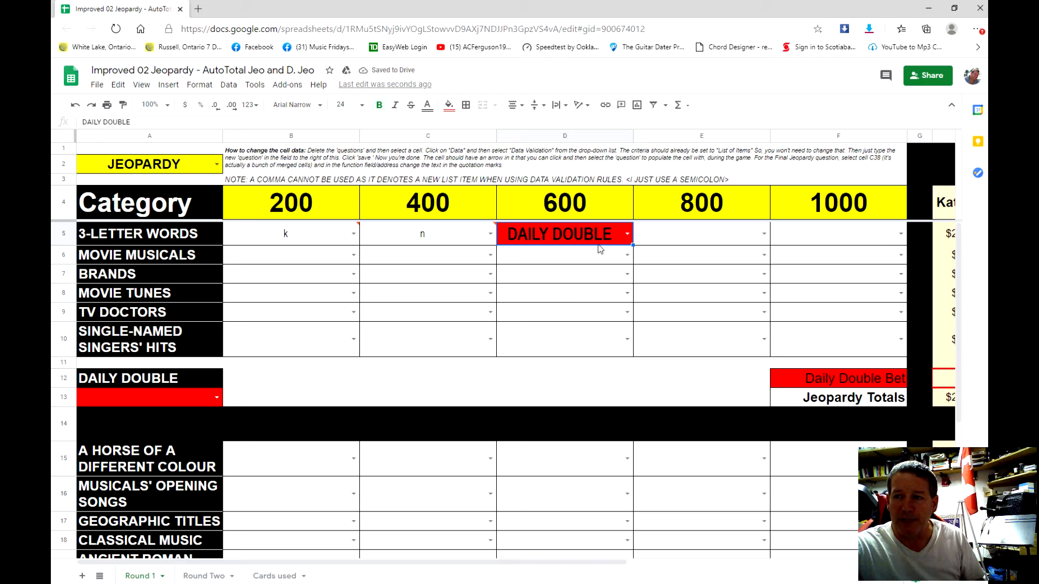
click(215, 400)
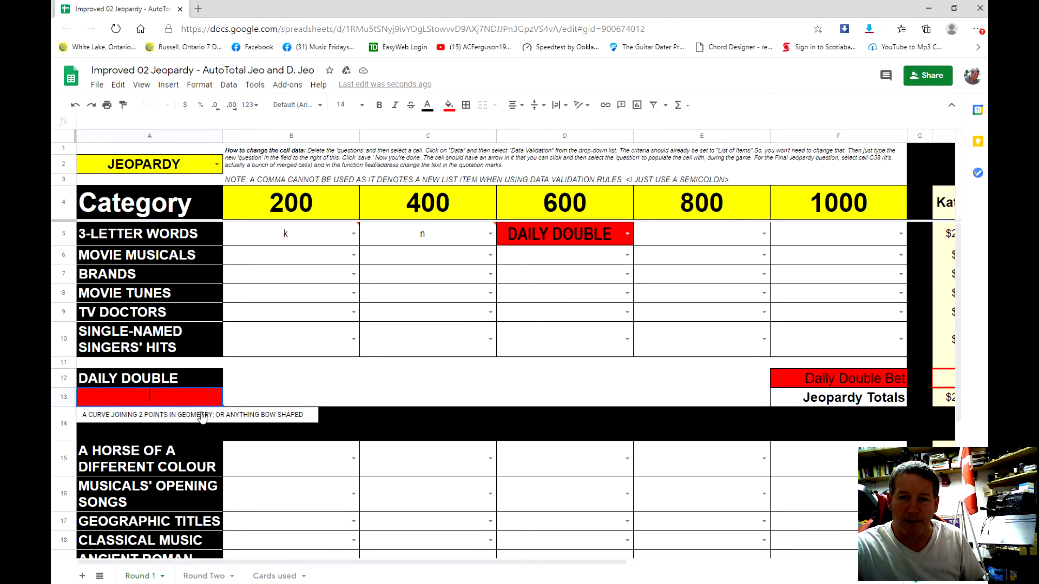
click(201, 415)
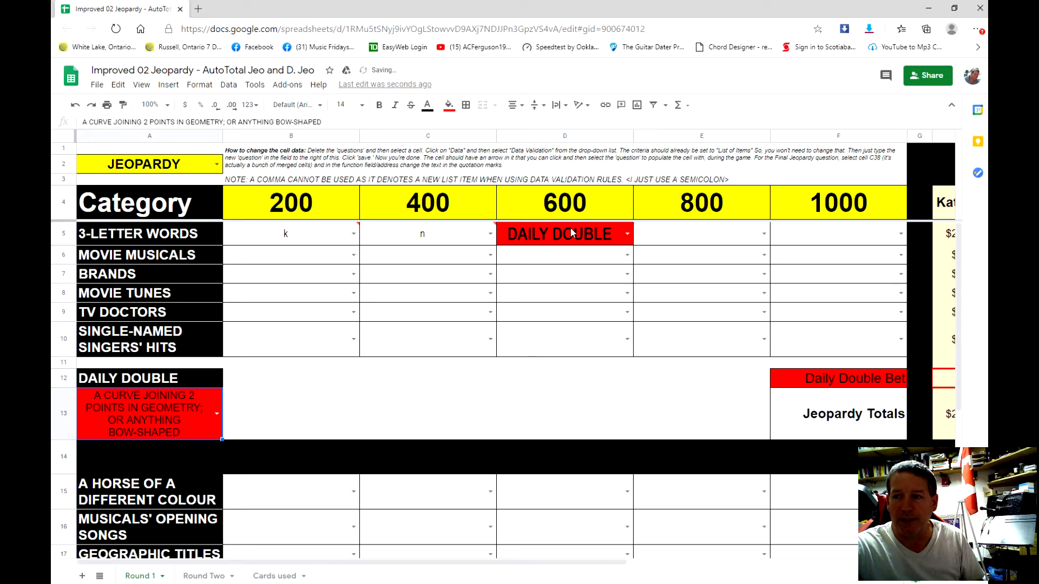
- Replace DAILY DOUBLE in the 600 cell of 3-LETTER WORDS with the contestant code mb
click(565, 238)
text(mb)
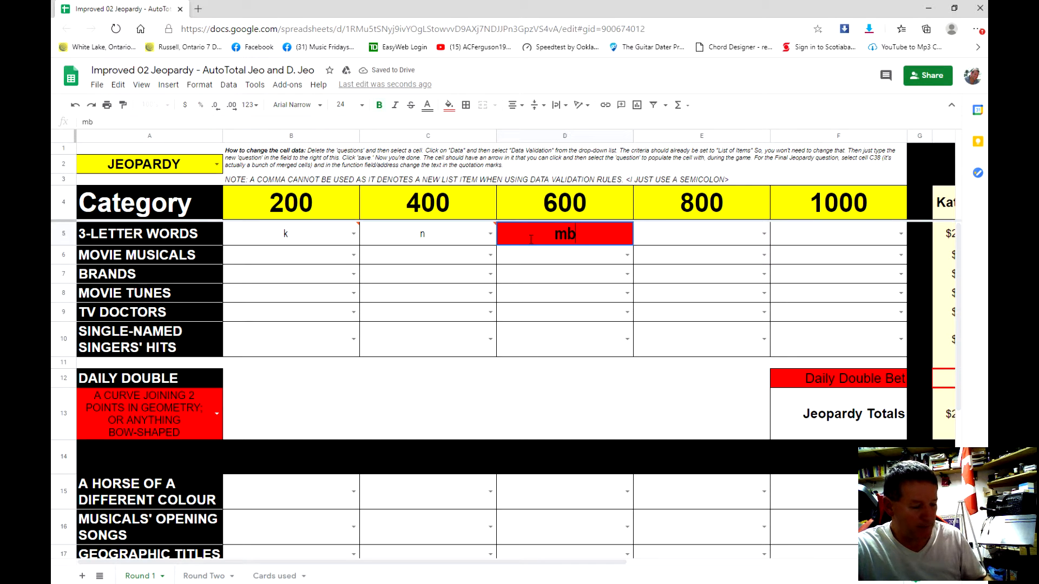
key(Return)
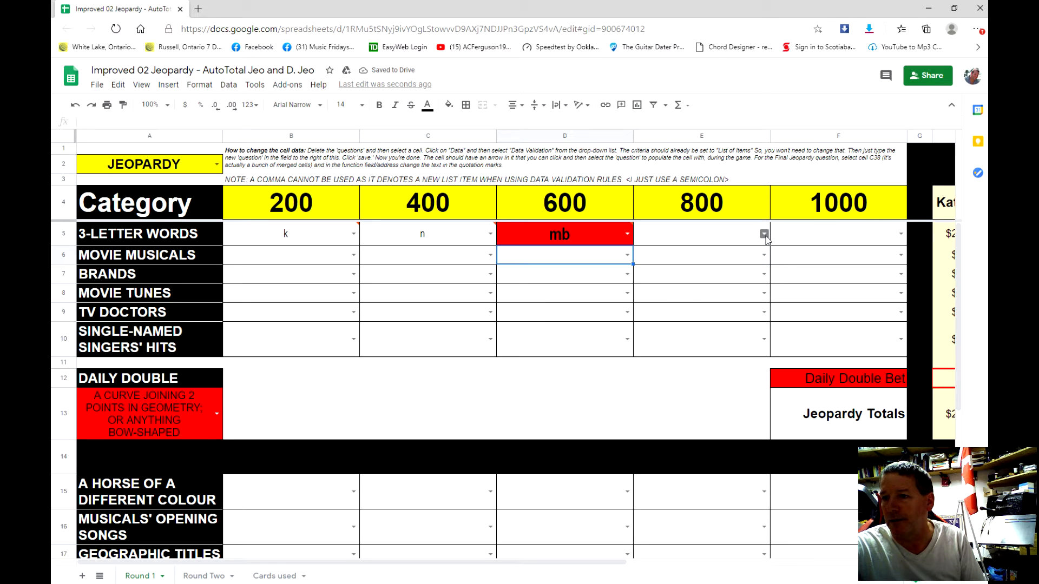
- Reveal the 800 clue for 3-LETTER WORDS in E5 and replace it with the contestant code s
click(764, 233)
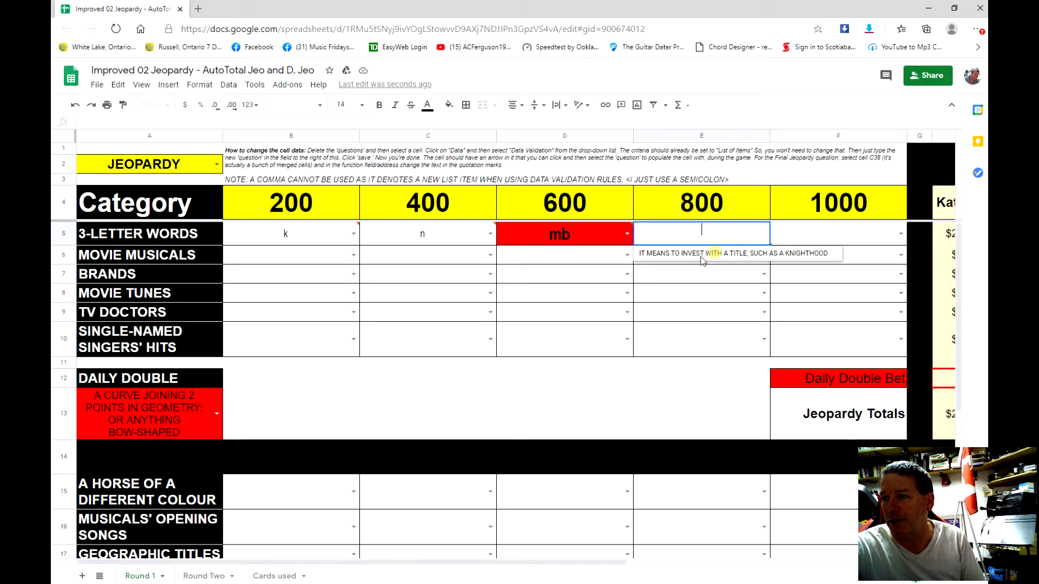
click(698, 252)
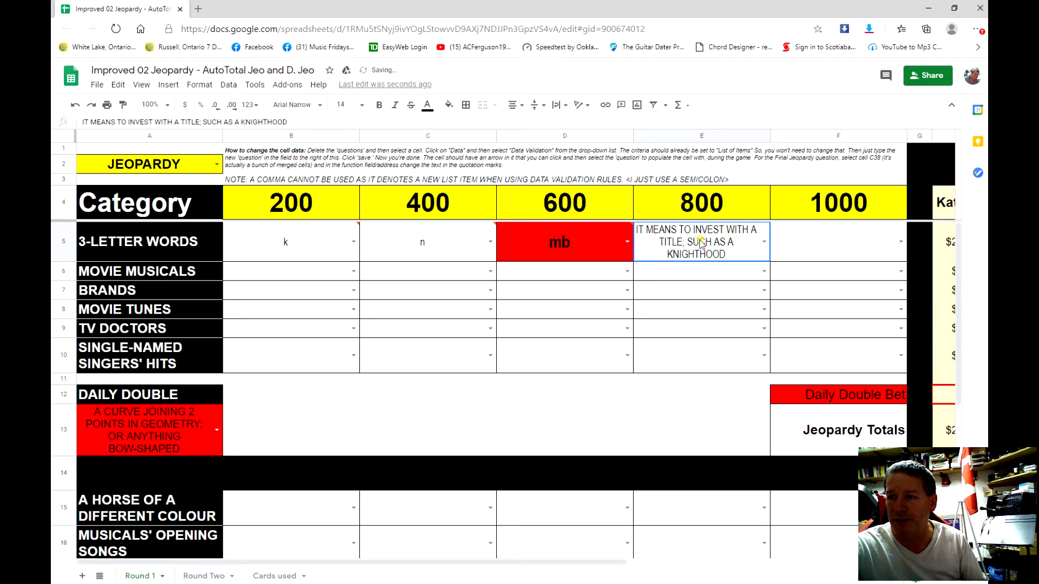
text(s)
key(Return)
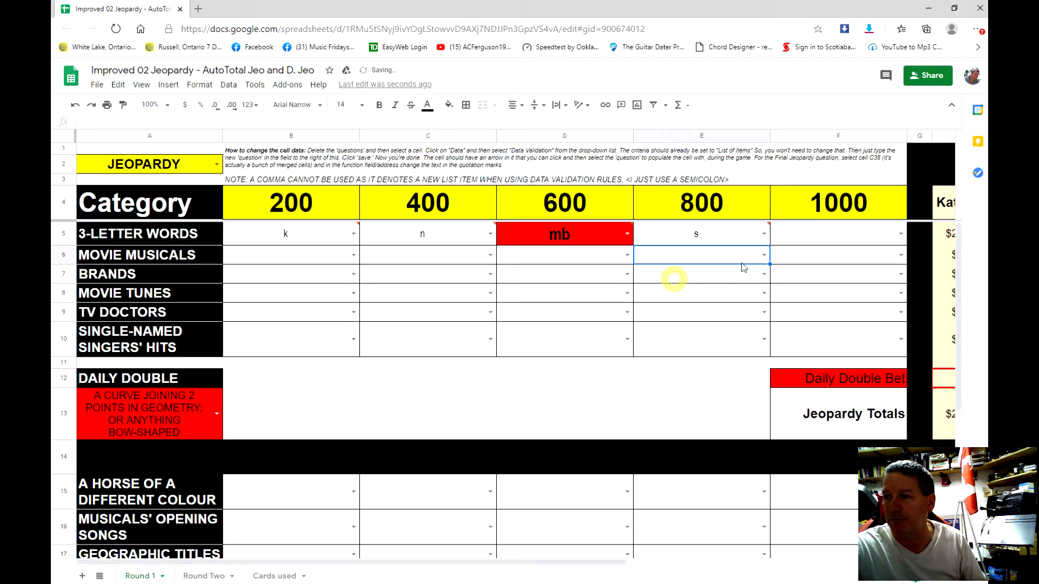
- Reveal the 1000 clue for 3-LETTER WORDS in F5 and mark a wrong answer with the code -k
click(900, 235)
click(819, 254)
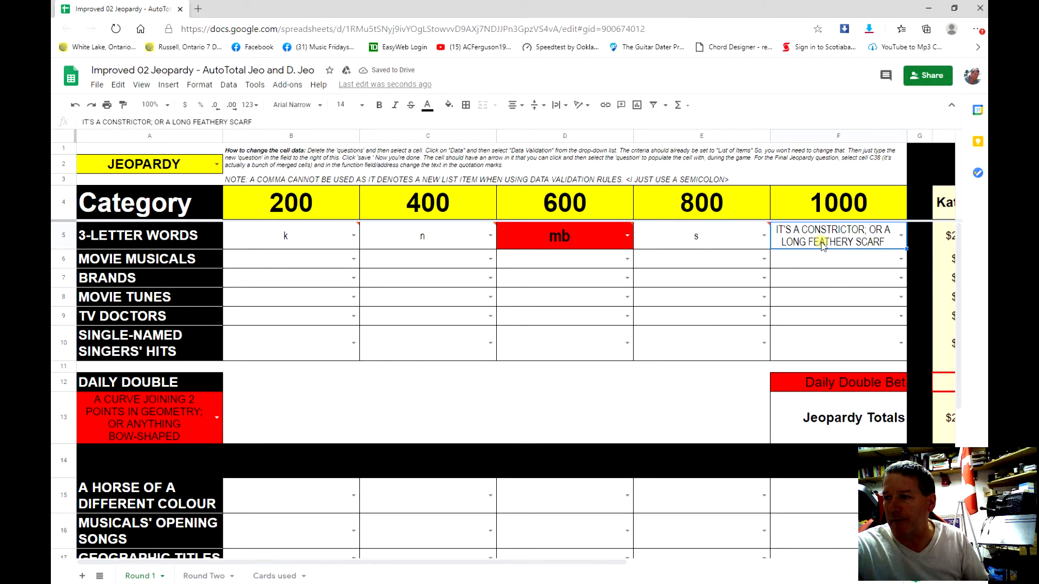
text(-k)
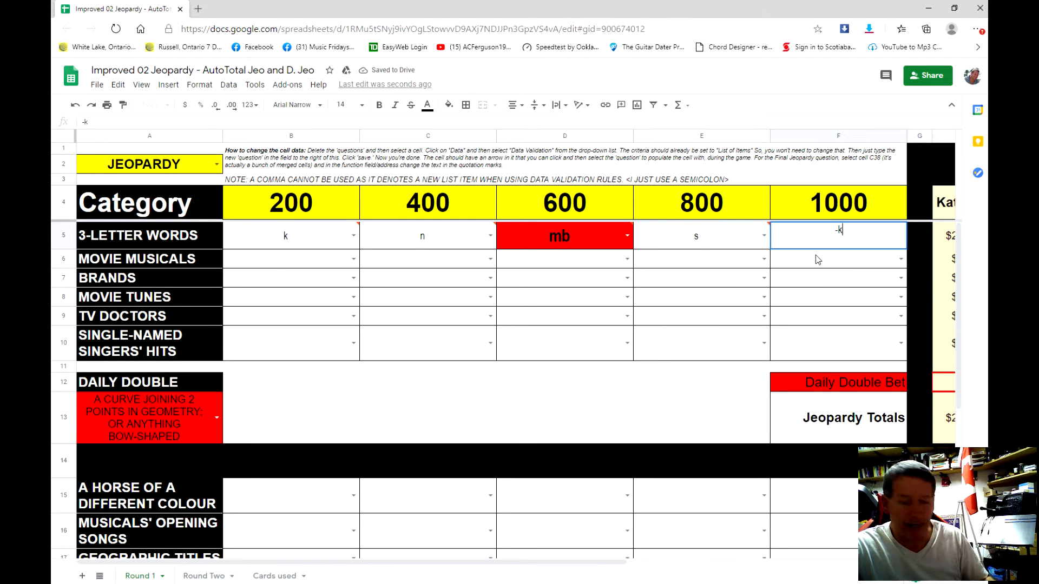
key(Return)
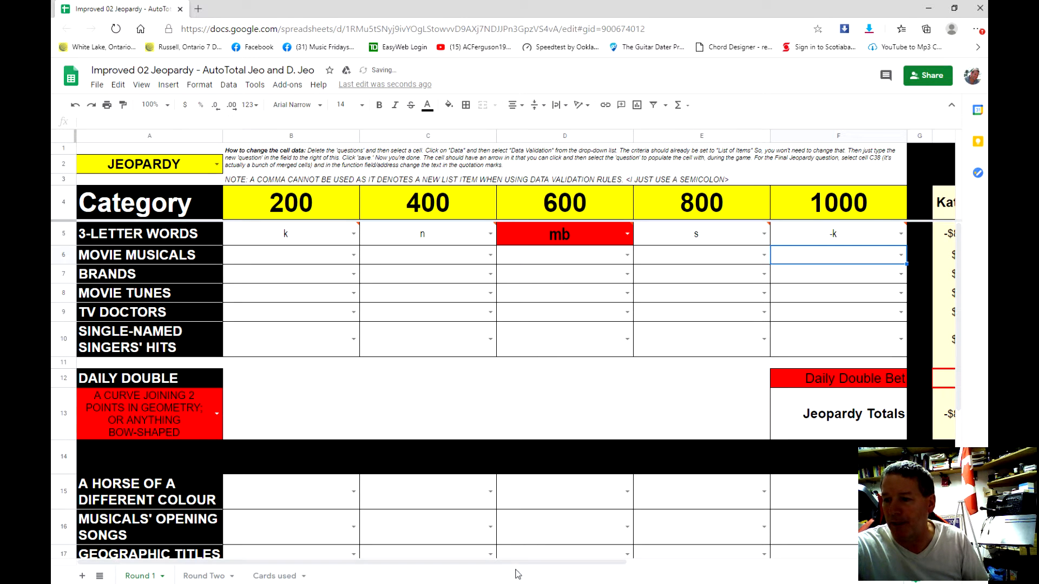
- Examine the contestants' score columns for the first round, including the scoring formulas in H5 and J5
drag(533, 566, 853, 576)
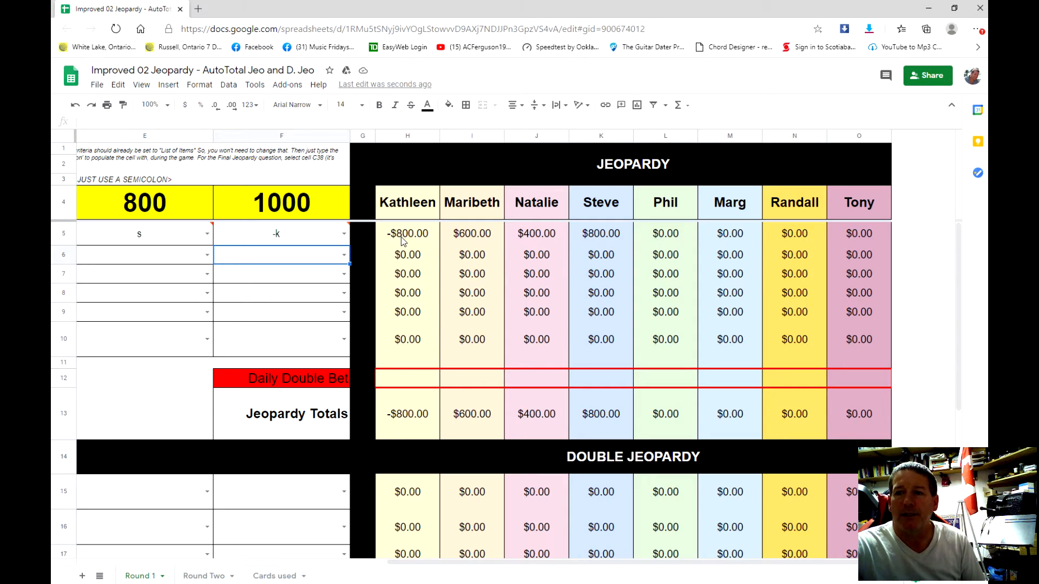
mouse_move(335, 247)
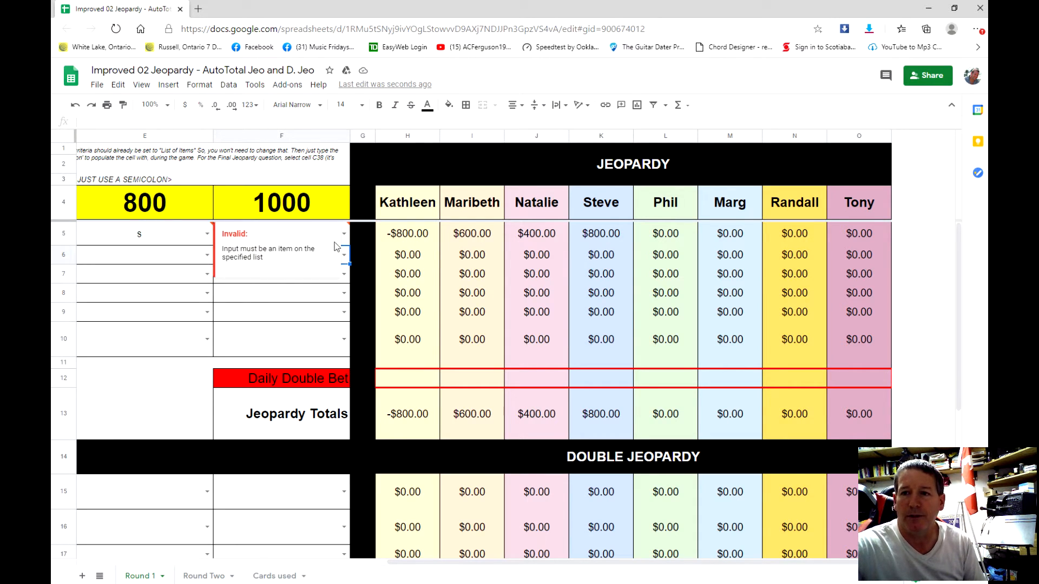
click(402, 239)
mouse_move(341, 249)
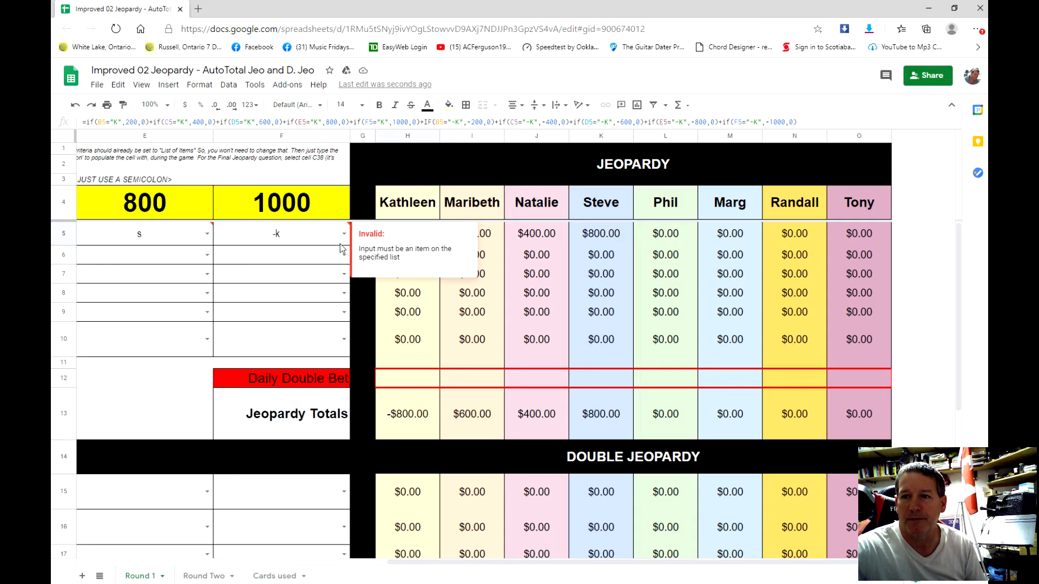
click(509, 241)
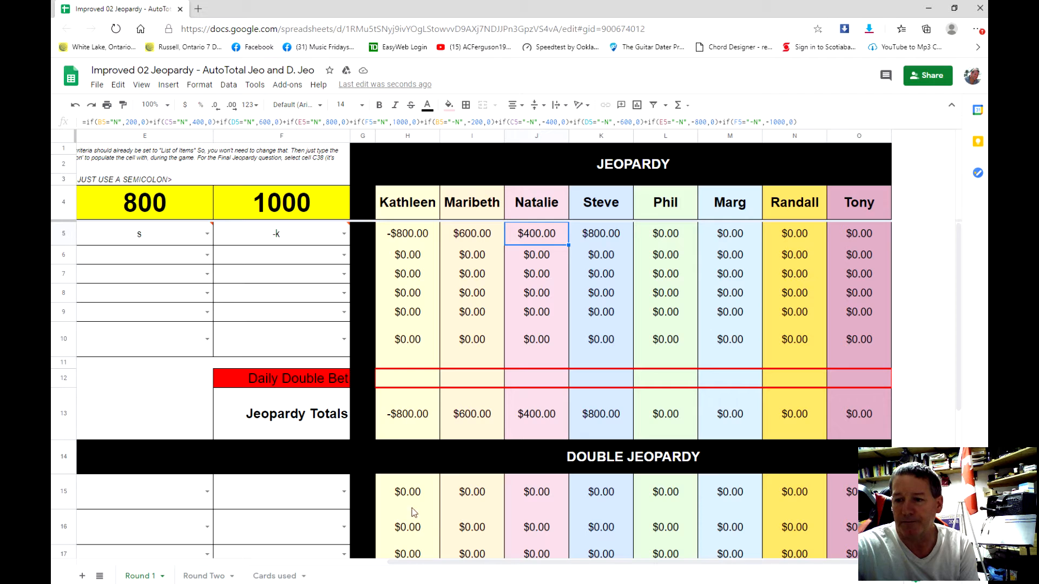
- Enter the contestant code p in D6, the 600 cell of MOVIE MUSICALS
drag(511, 562, 483, 562)
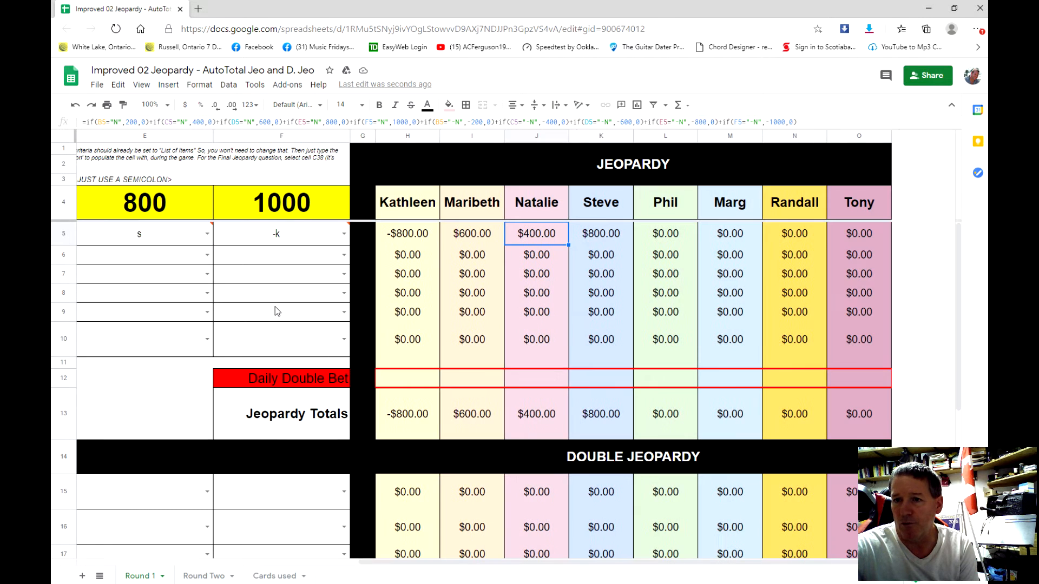
click(490, 557)
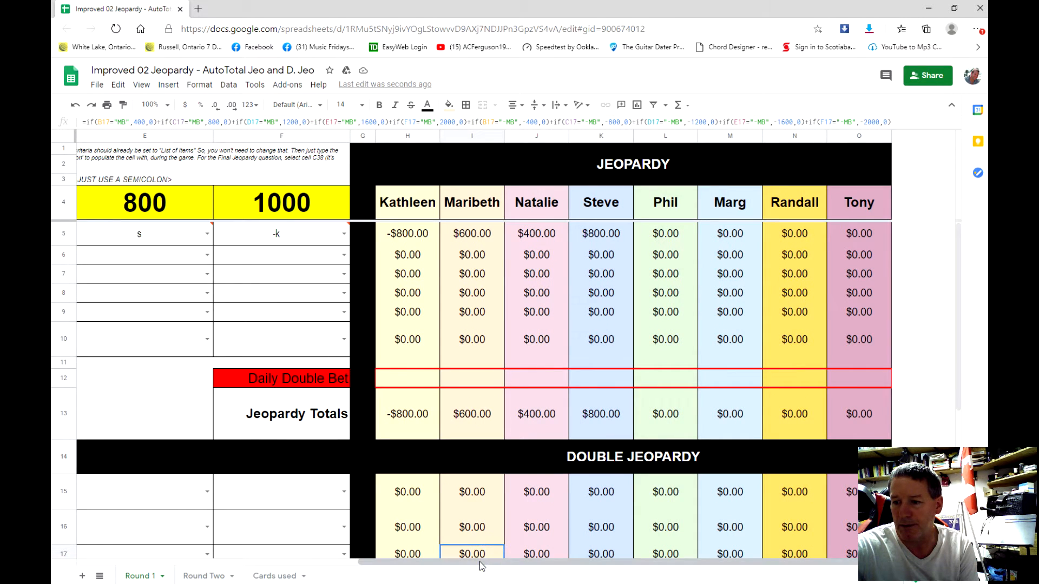
drag(481, 562, 476, 566)
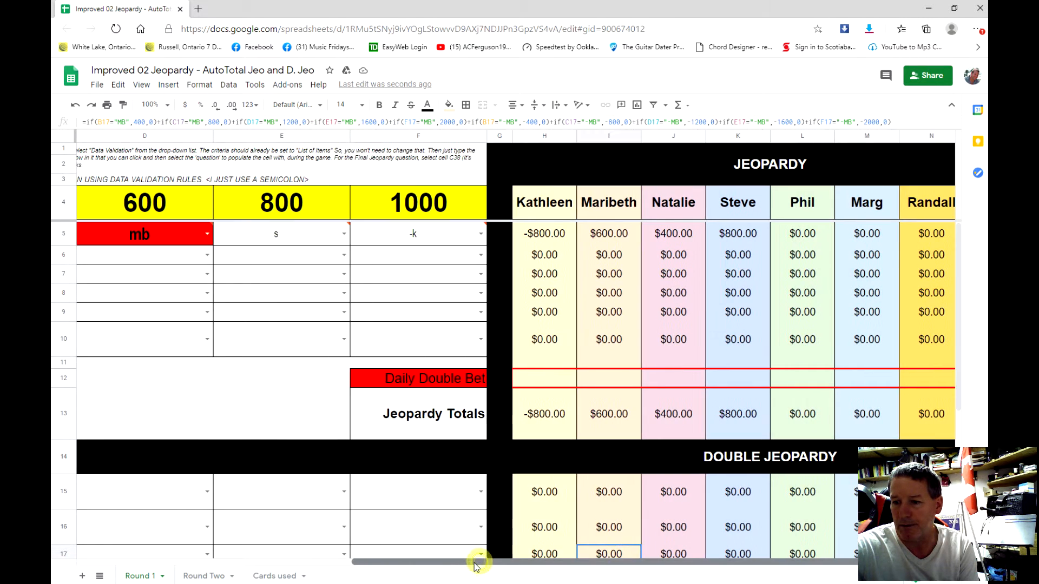
click(175, 259)
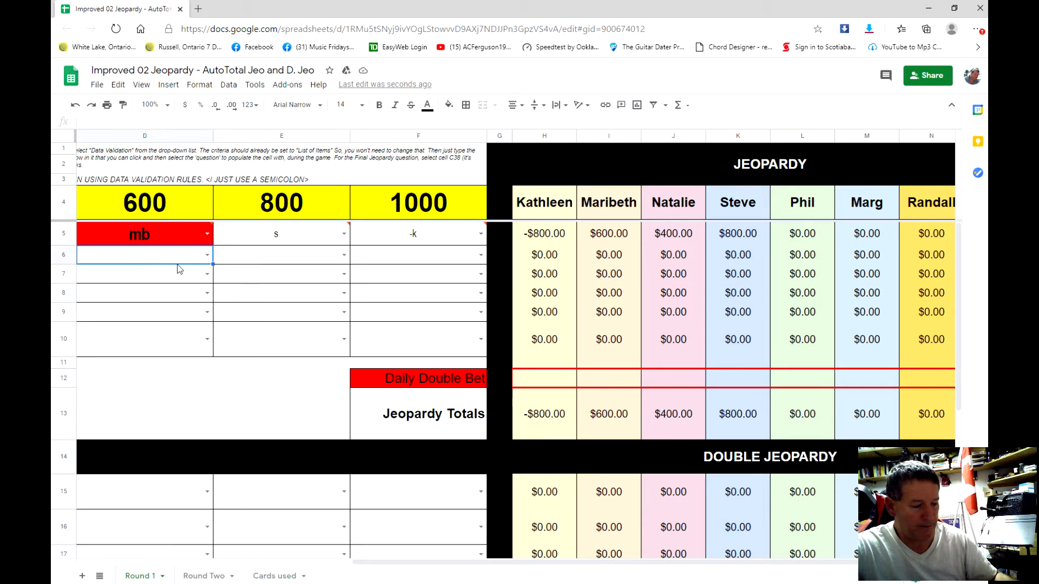
text(p)
key(Return)
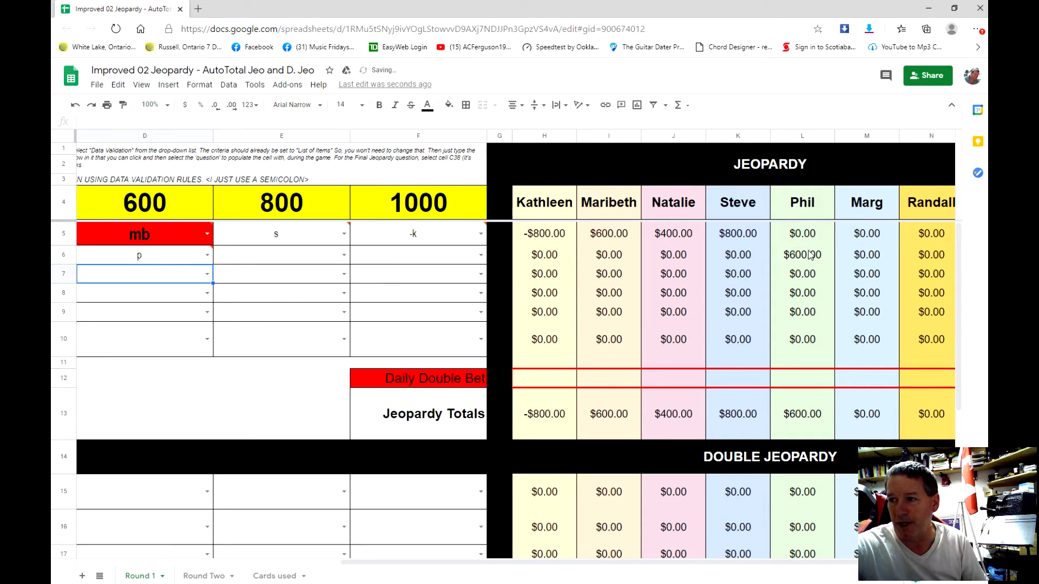
- Enter the contestant codes r in E6 and n in F6, the 800 and 1000 cells of MOVIE MUSICALS
click(309, 260)
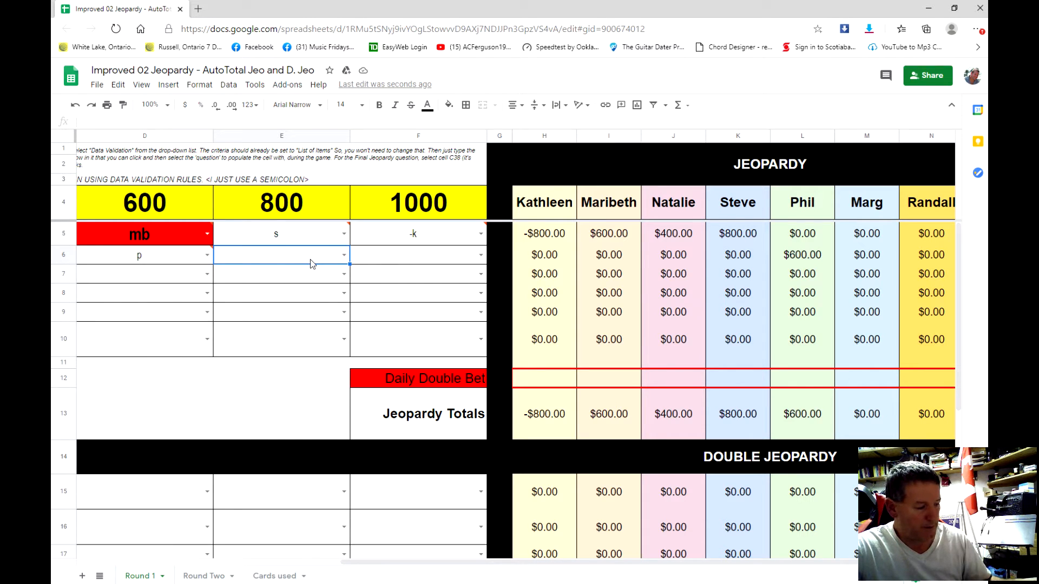
text(r)
key(Return)
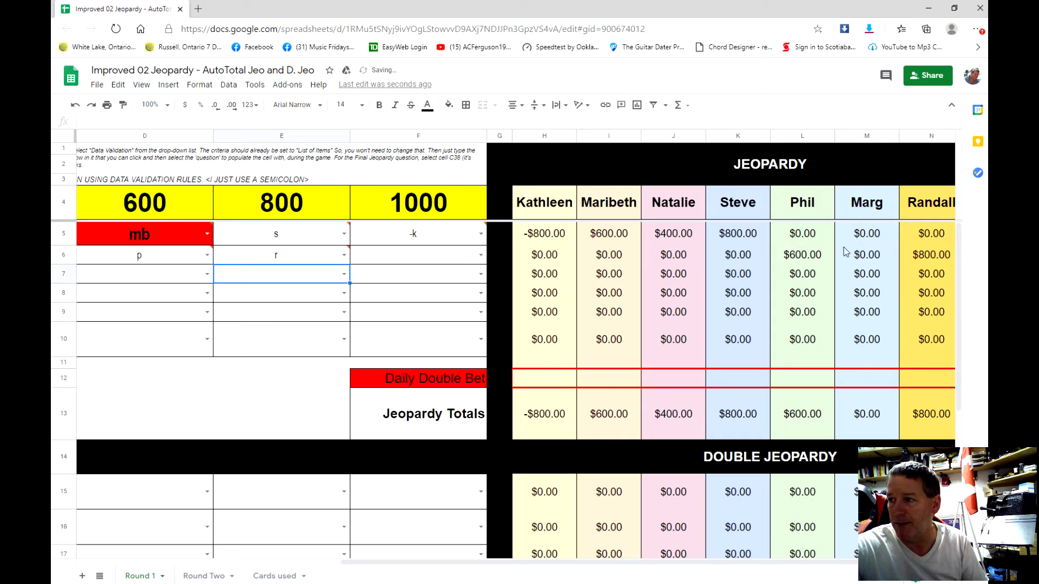
click(430, 256)
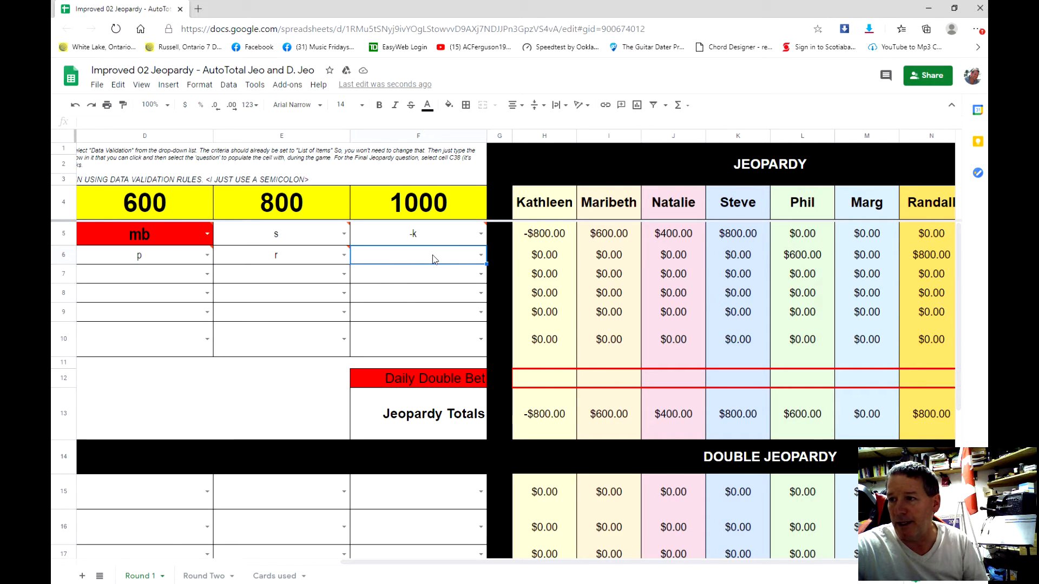
text(n)
key(Return)
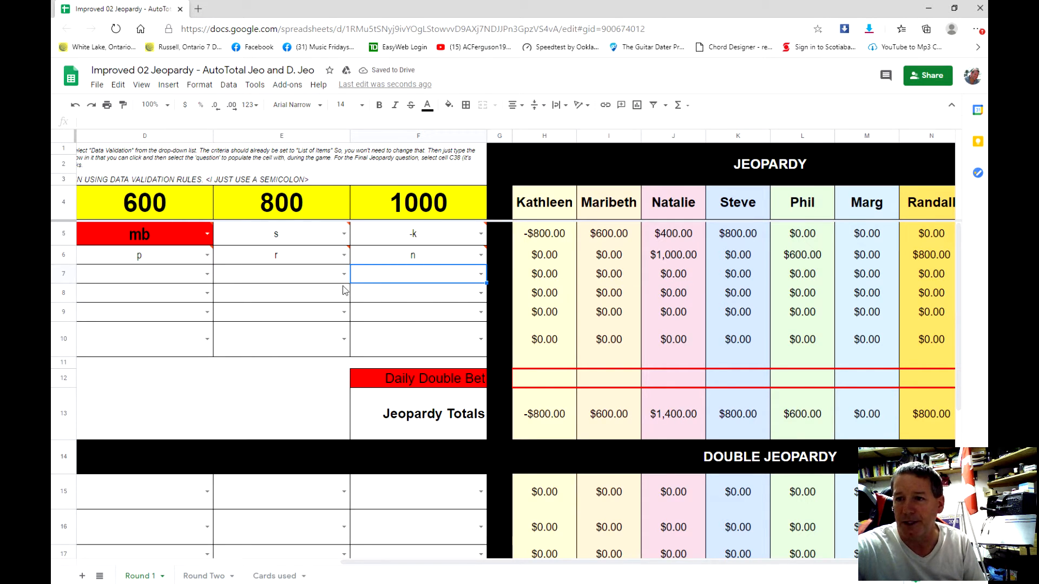
- Reveal the 800 clue for MOVIE MUSICALS in E6 and replace it with the code x
click(341, 259)
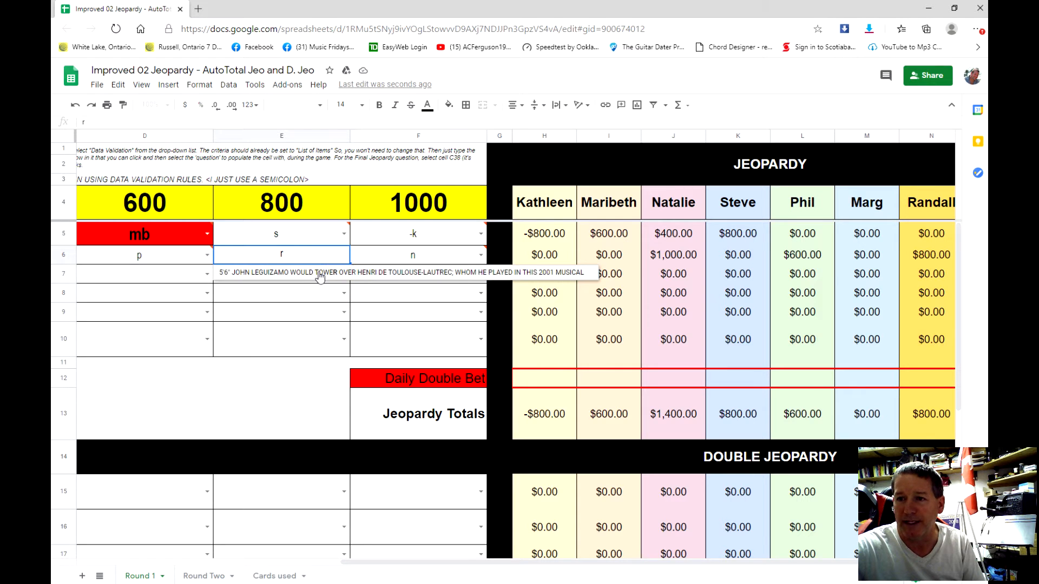
click(319, 273)
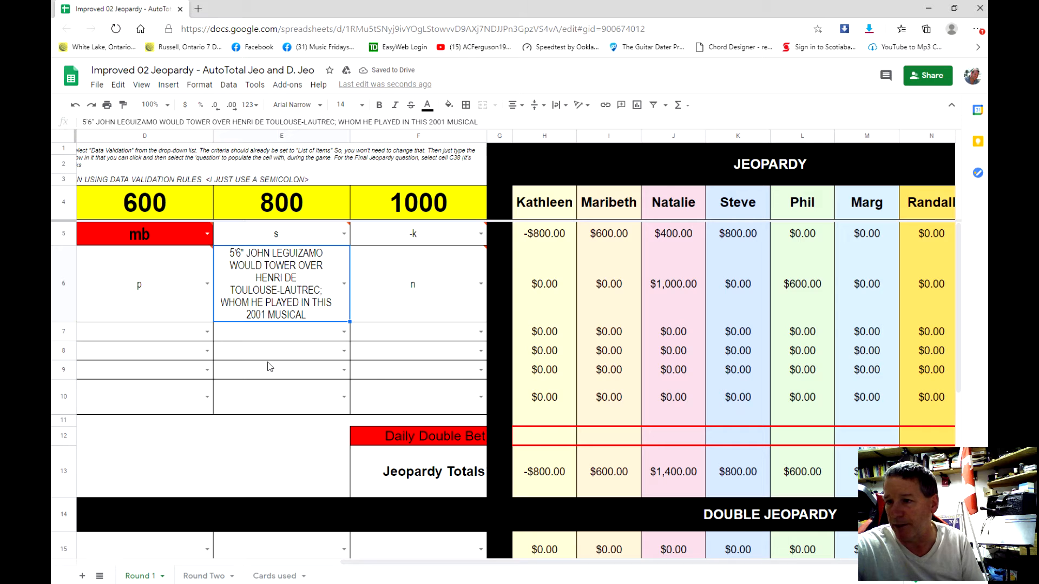
text(c)
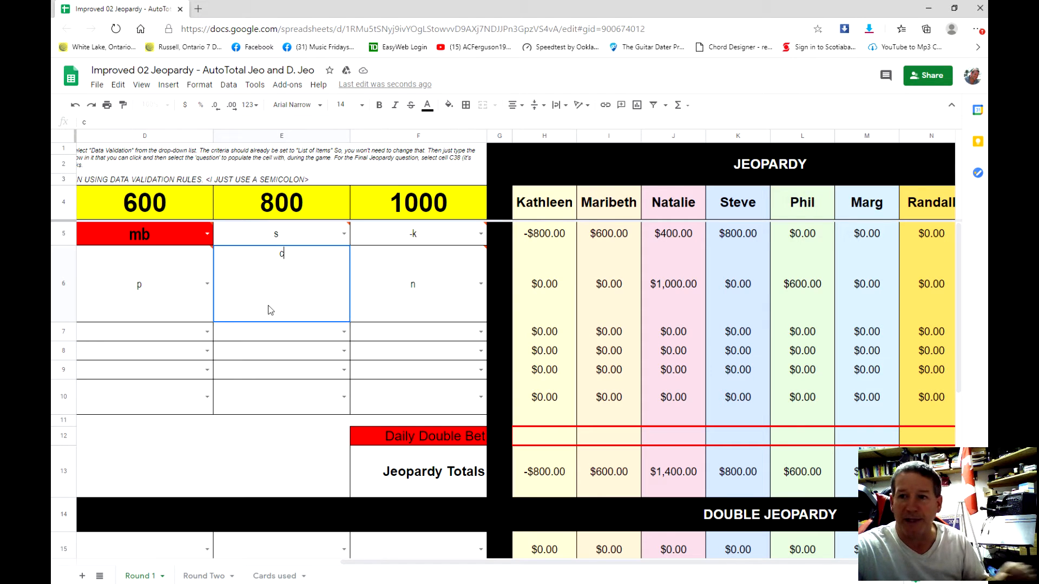
key(BackSpace)
text(dx)
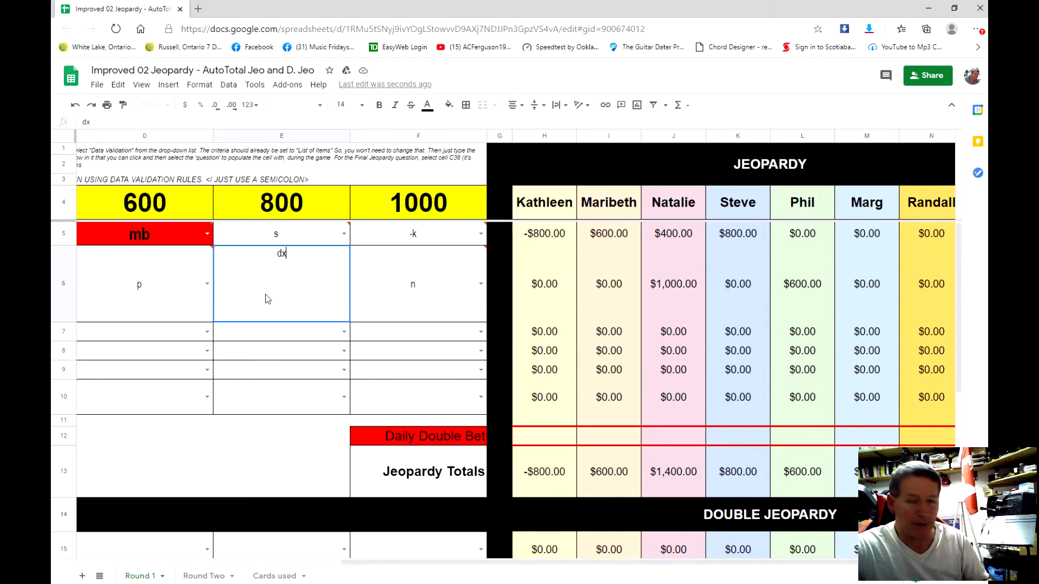
key(Return)
click(308, 258)
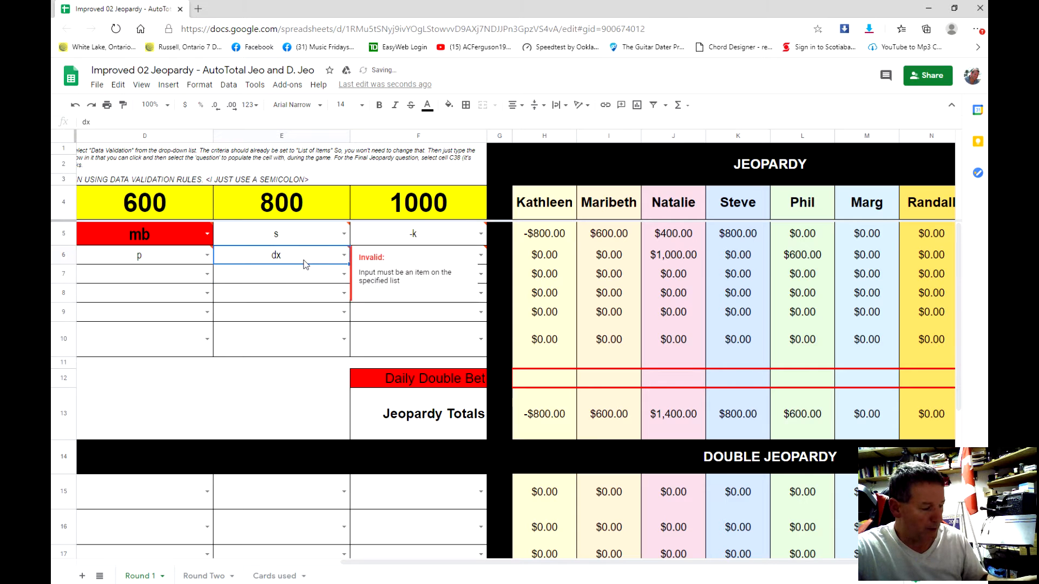
text(x)
key(Return)
- Replace the x in E6 with the cell's 800 clue from its list of items
mouse_move(347, 260)
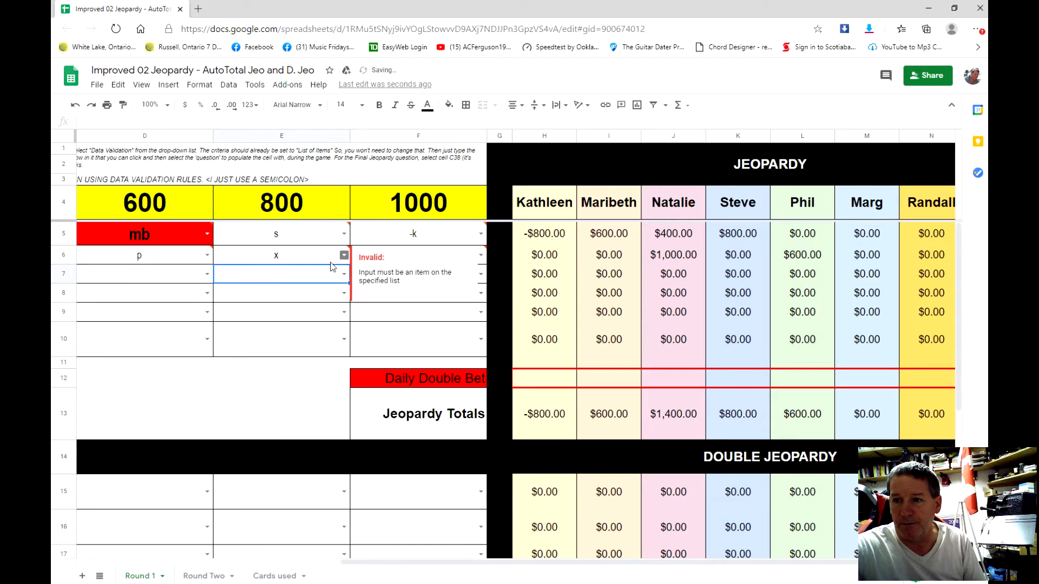
click(296, 262)
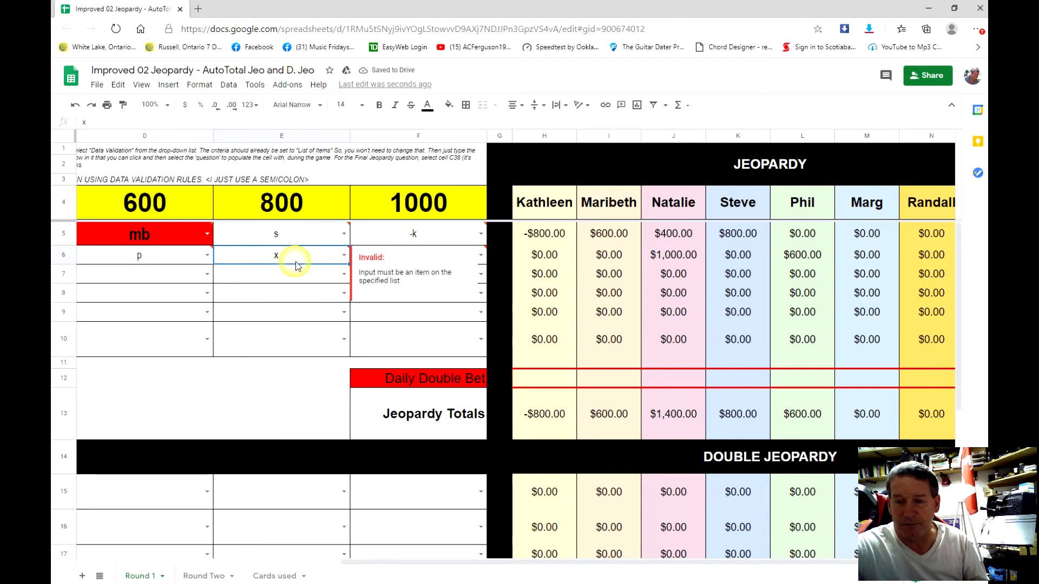
click(344, 254)
click(331, 273)
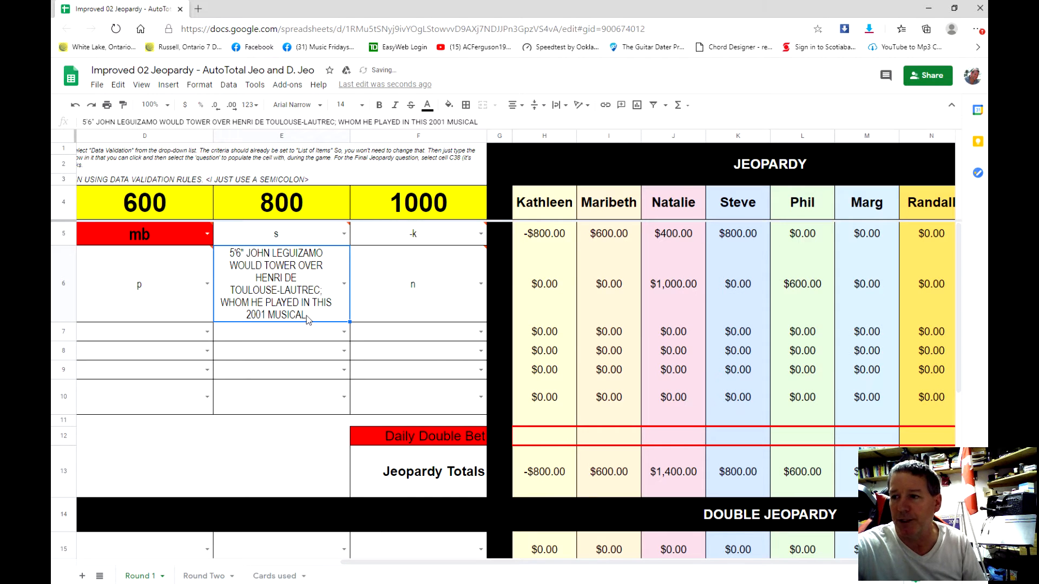
- Clear all entries for the first two categories in B5:F6
drag(498, 563, 373, 549)
click(703, 298)
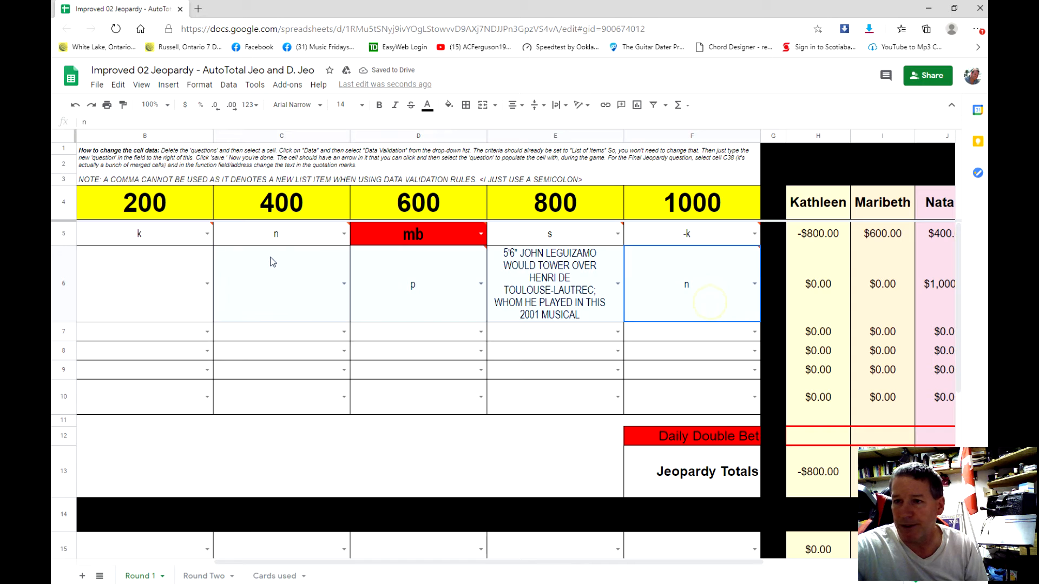
drag(241, 244, 192, 241)
key(Delete)
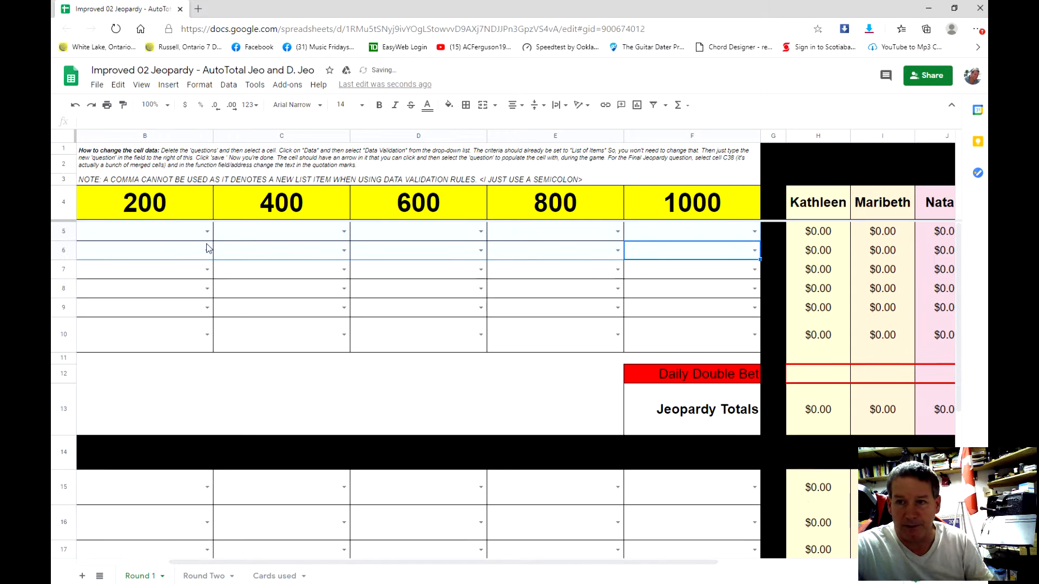
- Replace the first category name in A5 with ghjghj
drag(427, 563, 268, 536)
click(451, 372)
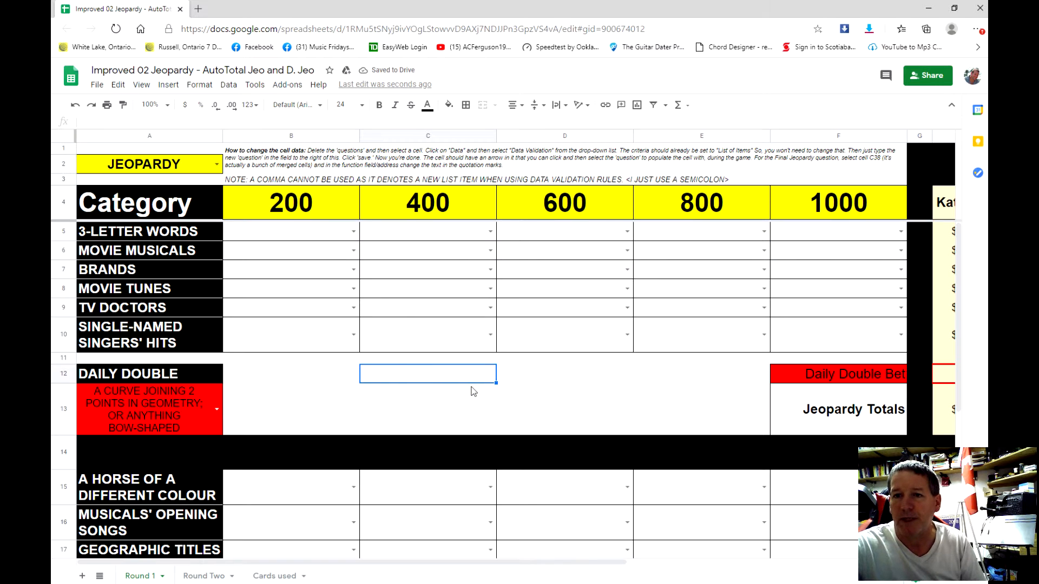
click(171, 232)
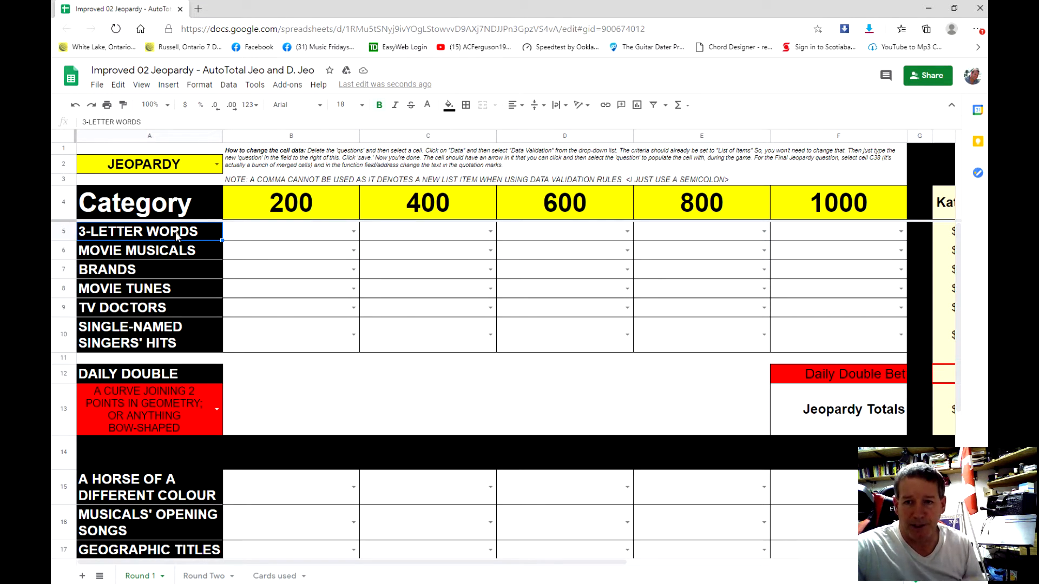
text(ghjghj)
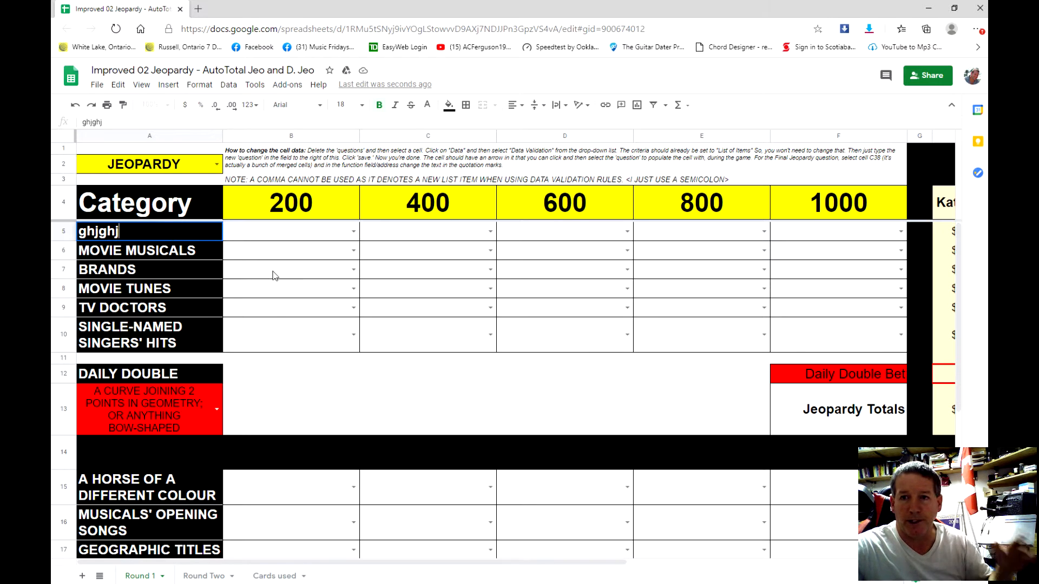
key(Return)
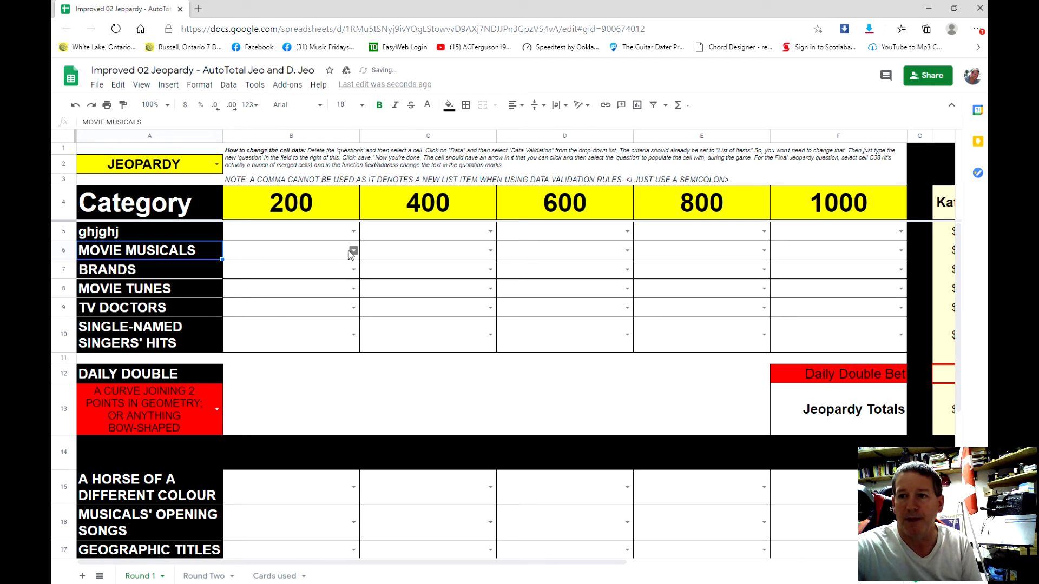
- Reveal the 200 clue of the first category in B5 and clear it from the cell again
click(331, 235)
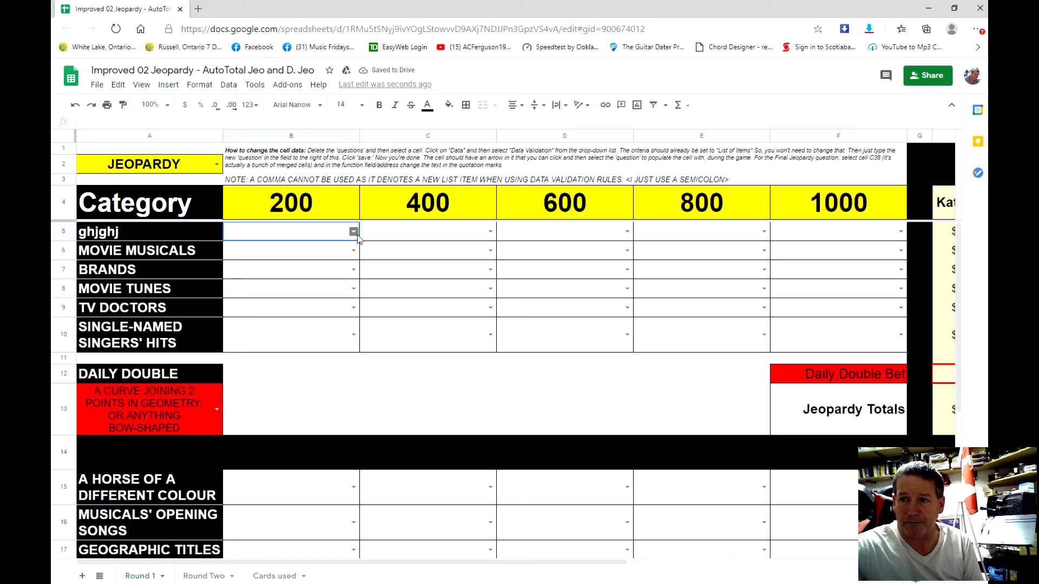
click(354, 233)
click(325, 250)
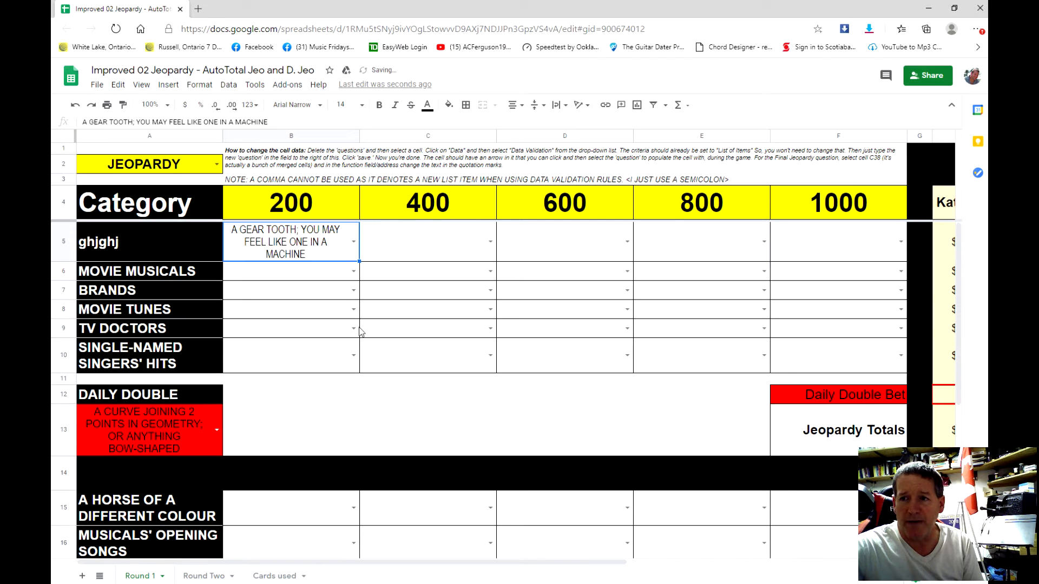
click(365, 434)
click(303, 253)
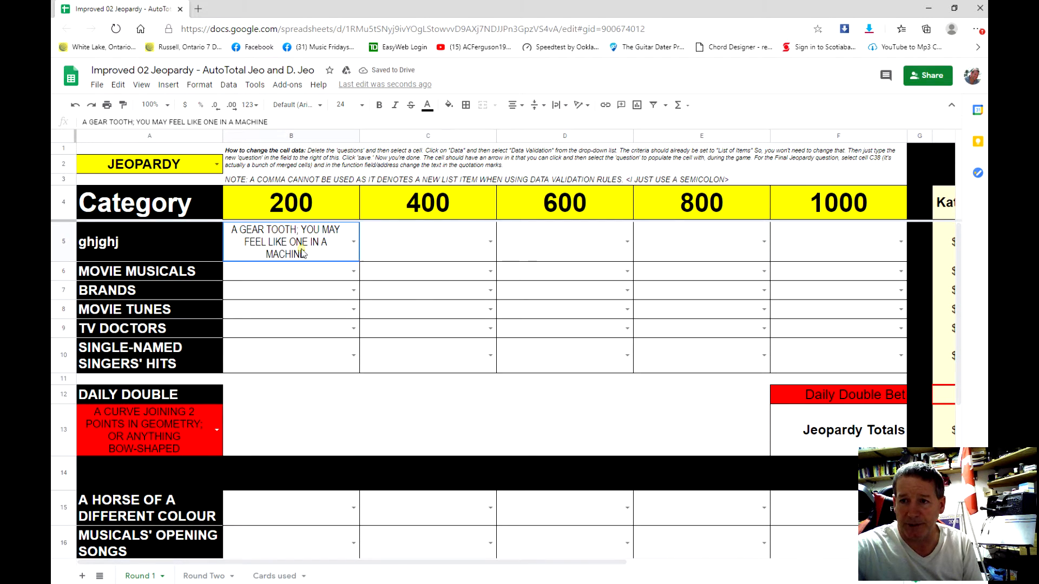
key(Delete)
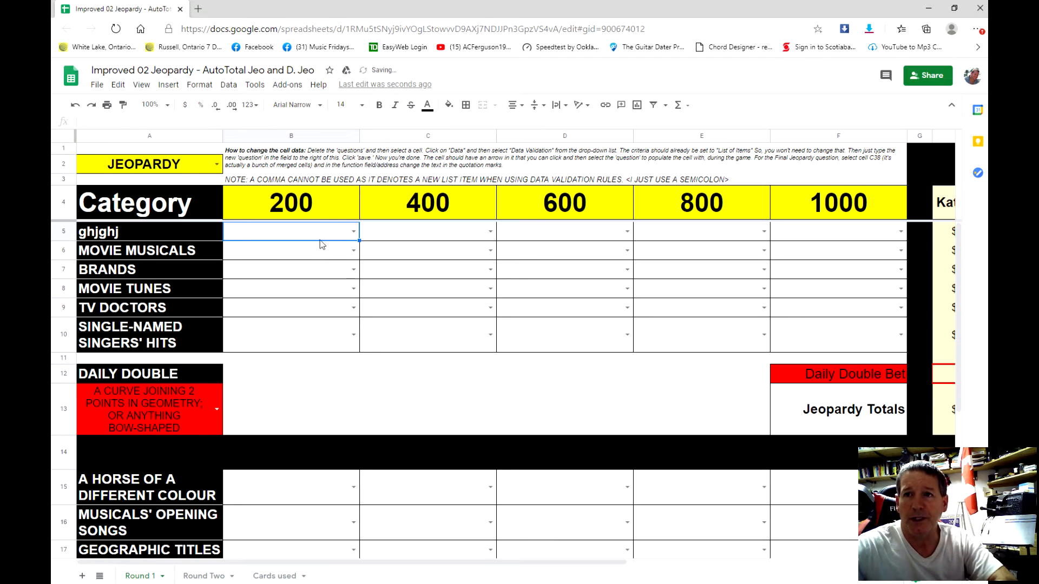
- Change B5's data validation list to "This is a new question, isn't it?" and fill the cell with the item "This is a new question"
click(229, 86)
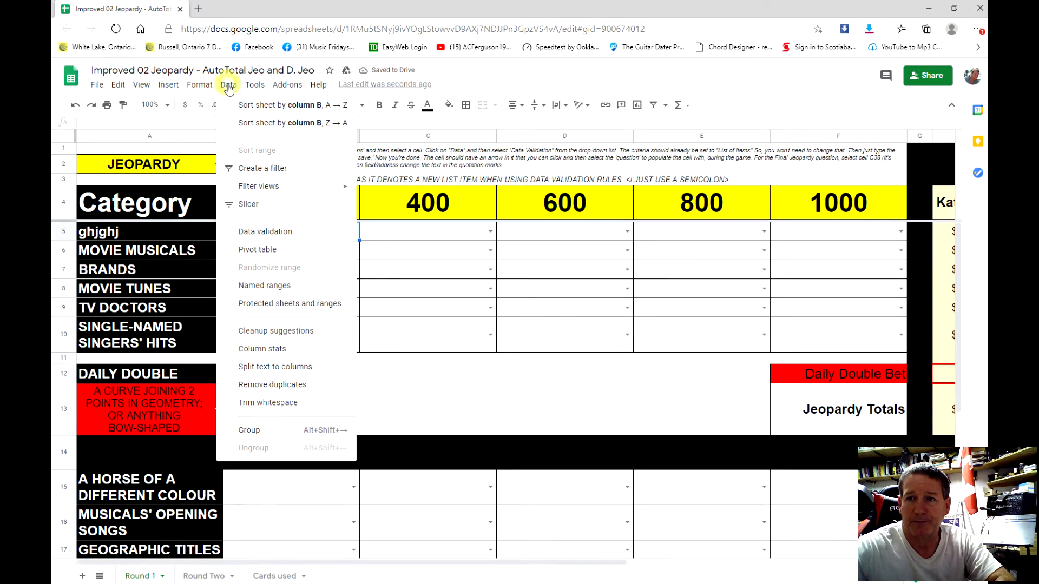
click(264, 236)
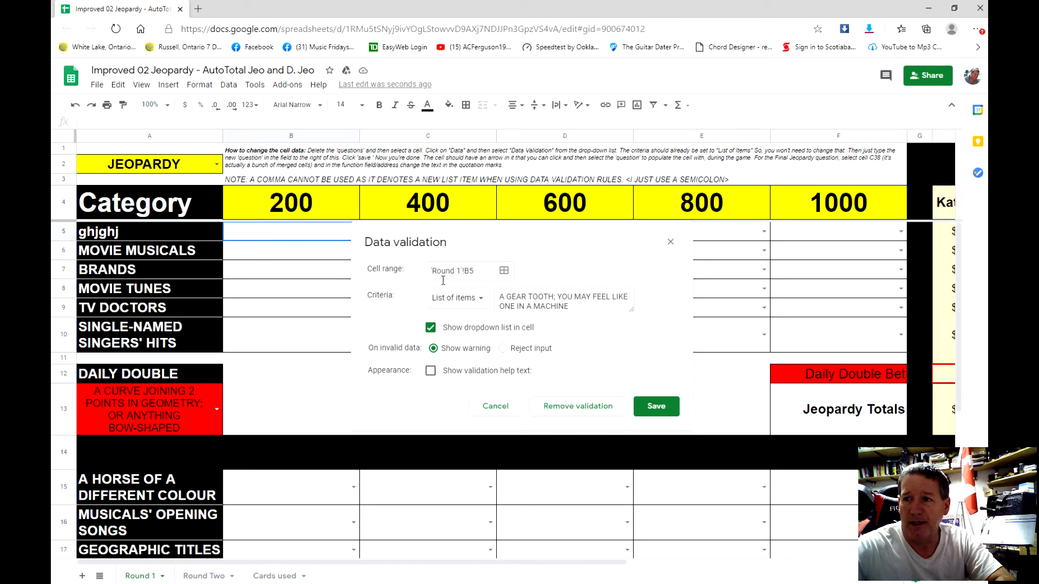
drag(500, 296, 575, 305)
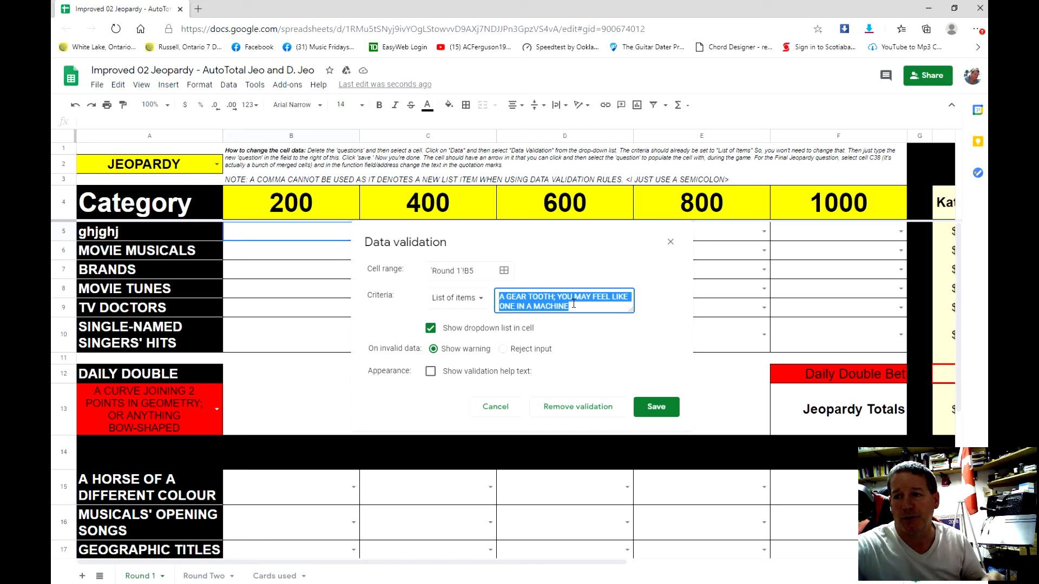
text(This is a new question, isn't)
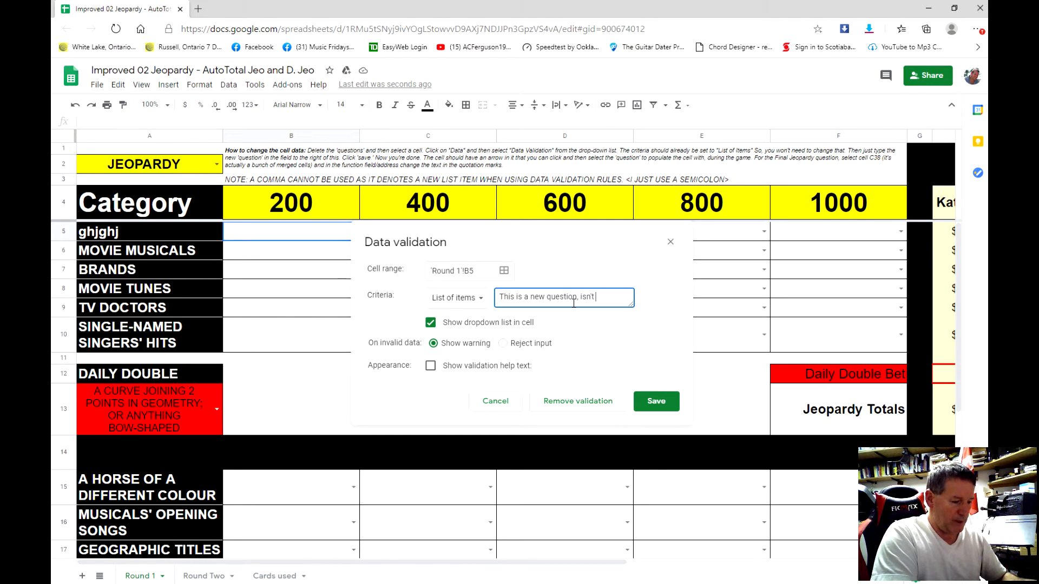
text(it)
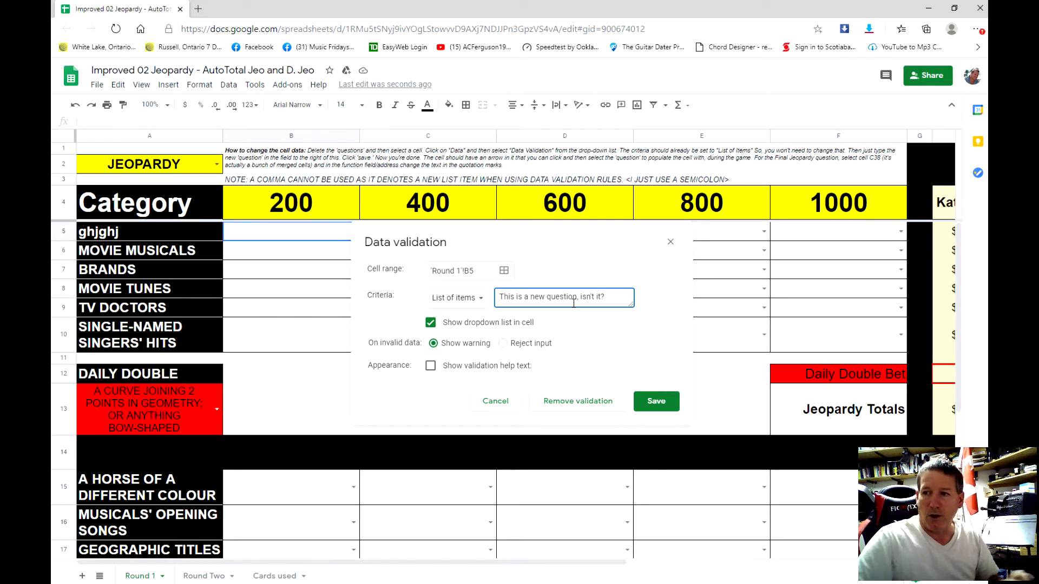
click(654, 402)
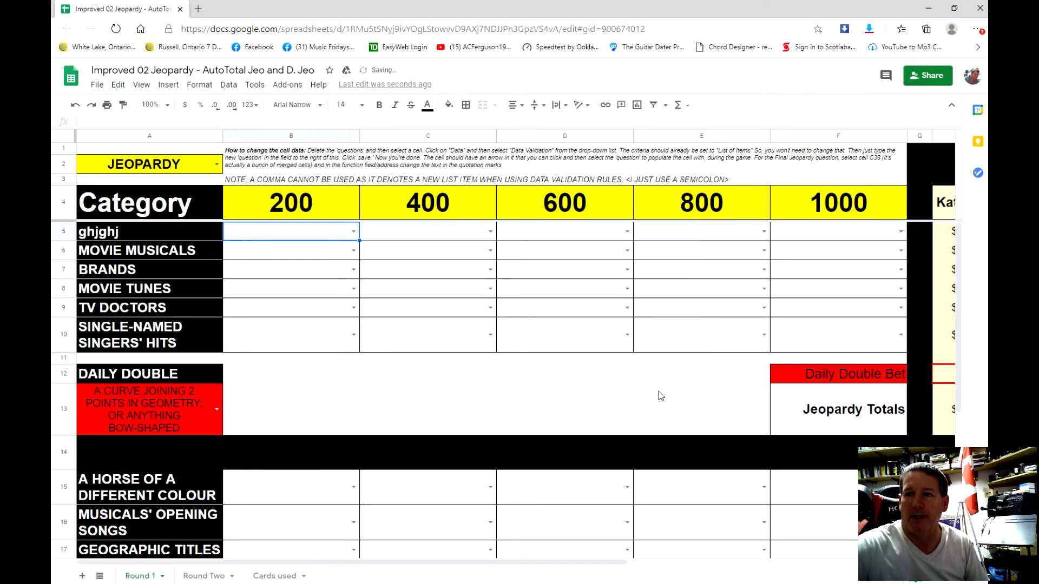
click(353, 231)
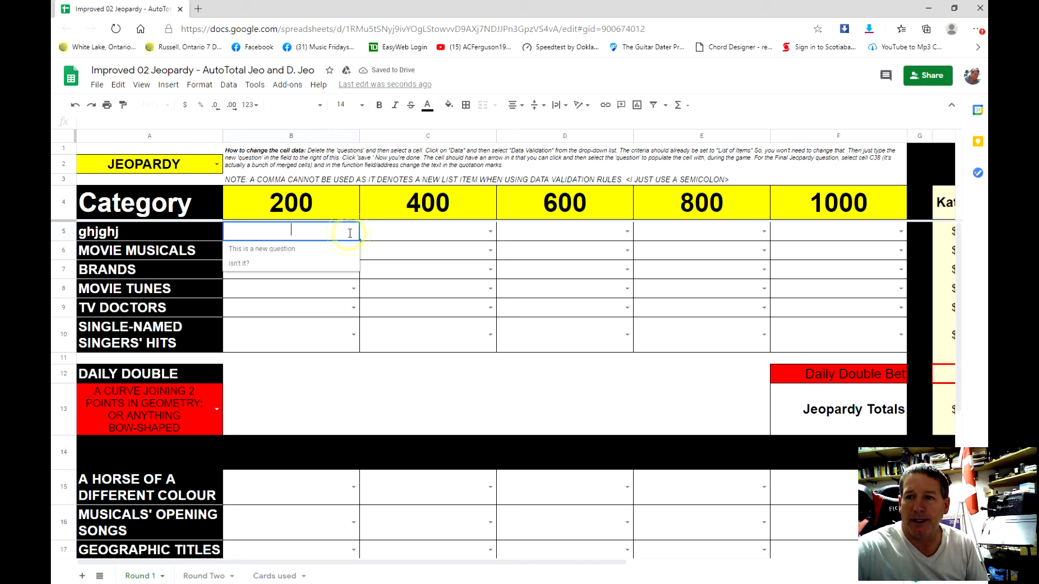
click(312, 250)
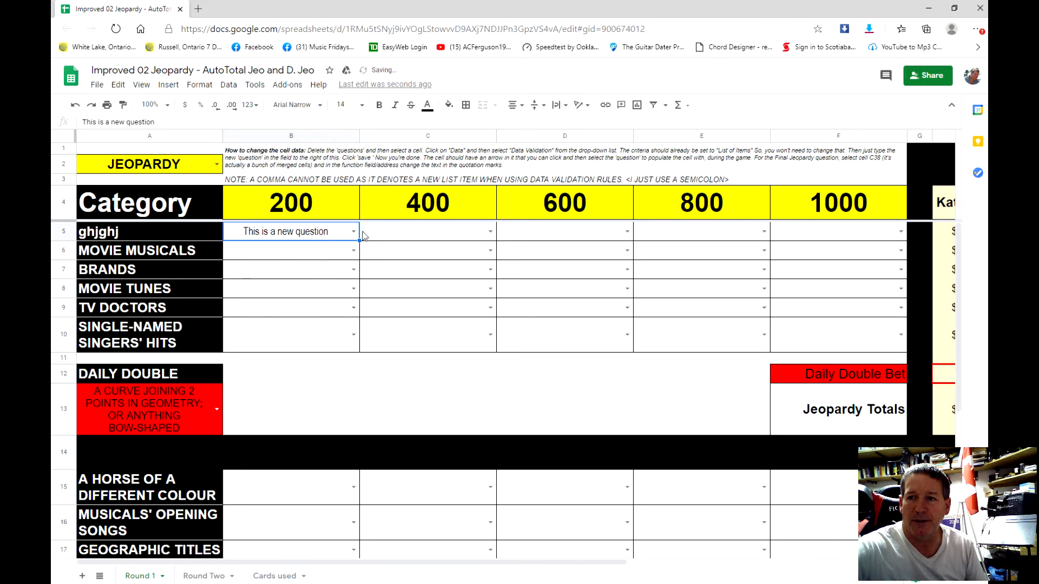
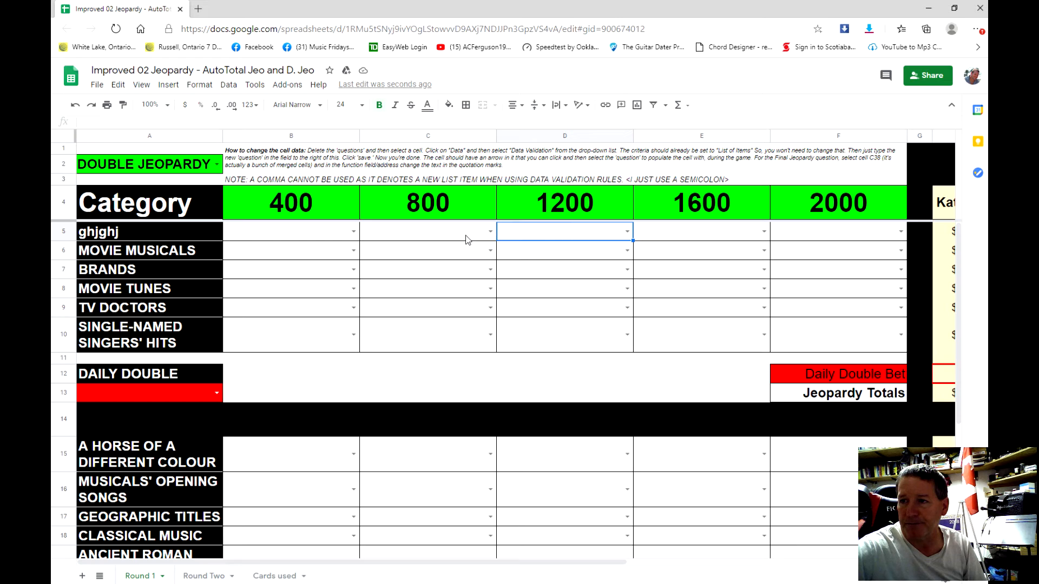
- Reveal DAILY DOUBLE in D5, the 1200 cell of the first category
click(483, 233)
click(624, 233)
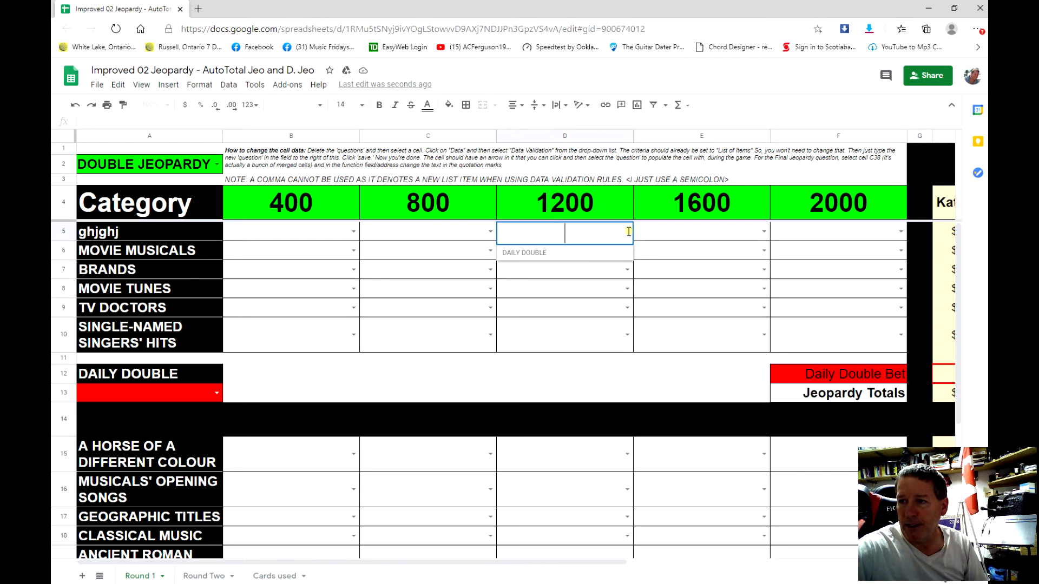
click(552, 375)
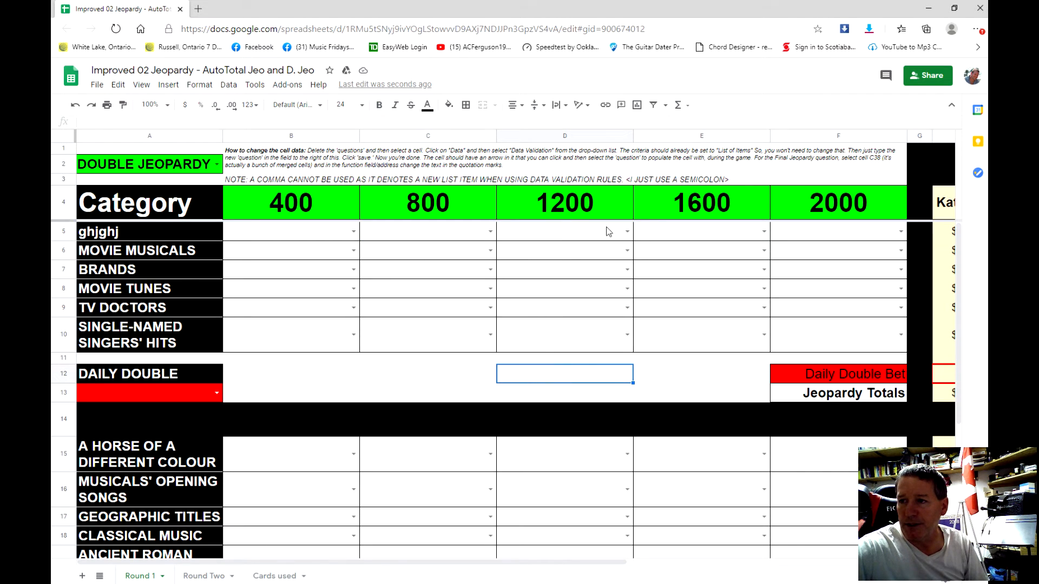
click(627, 231)
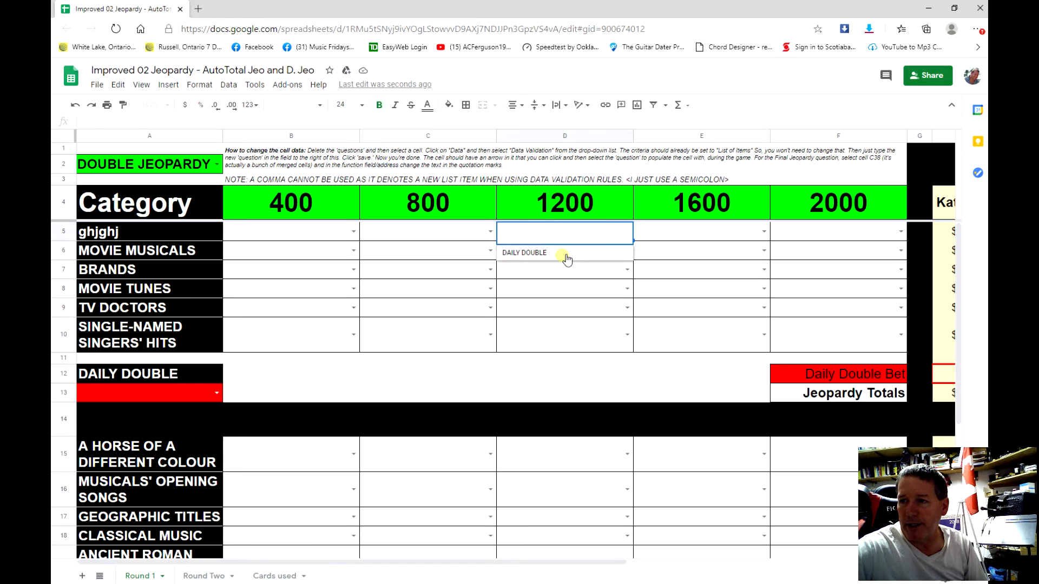
click(562, 256)
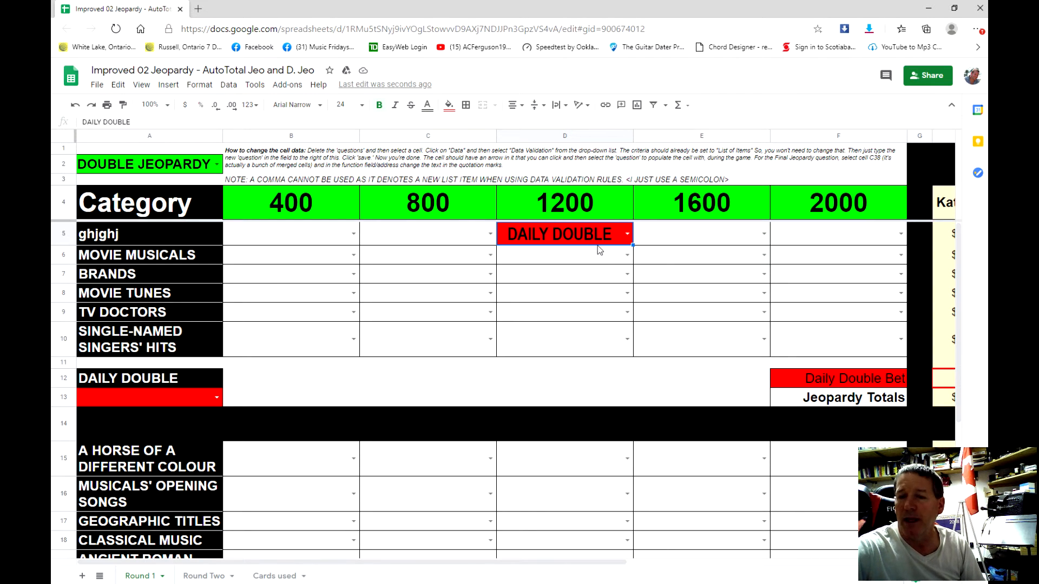
- Open the Daily Double clue list in A13 and close it without choosing a clue
click(213, 401)
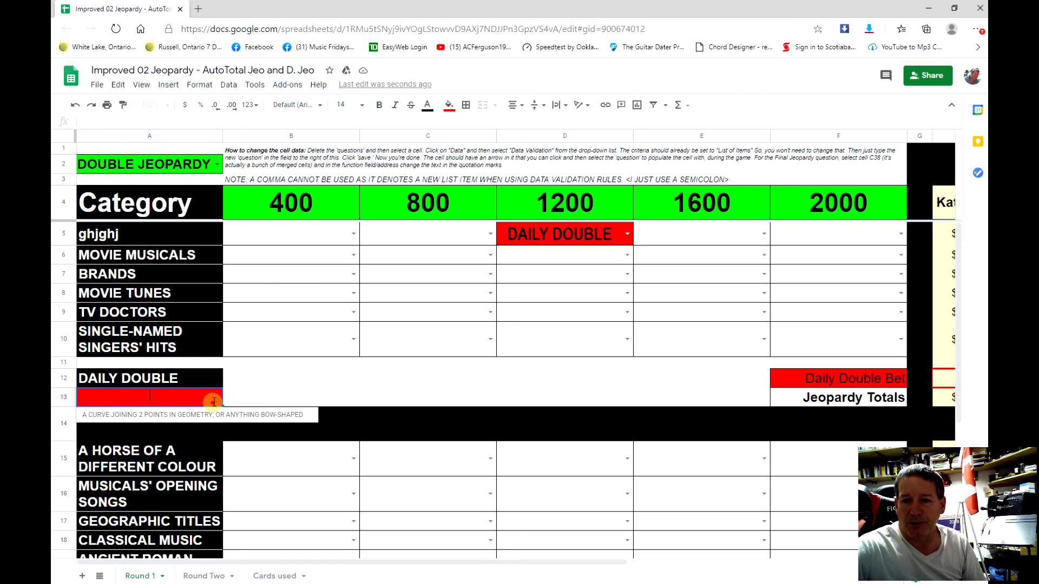
click(399, 386)
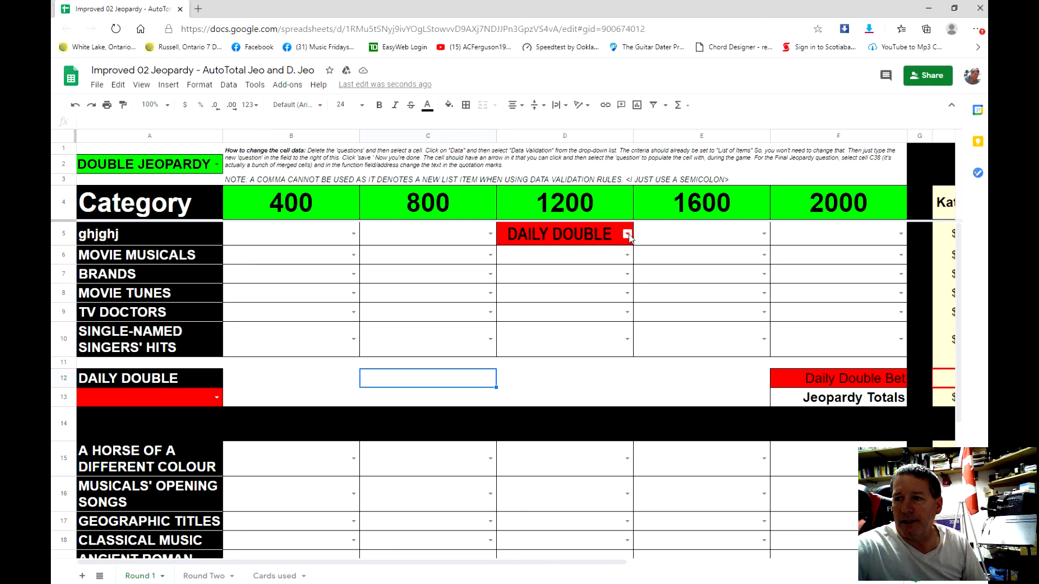
- Delete the "Cell is not empty" conditional format rule that covers D5, and clear DAILY DOUBLE from the cell
click(589, 240)
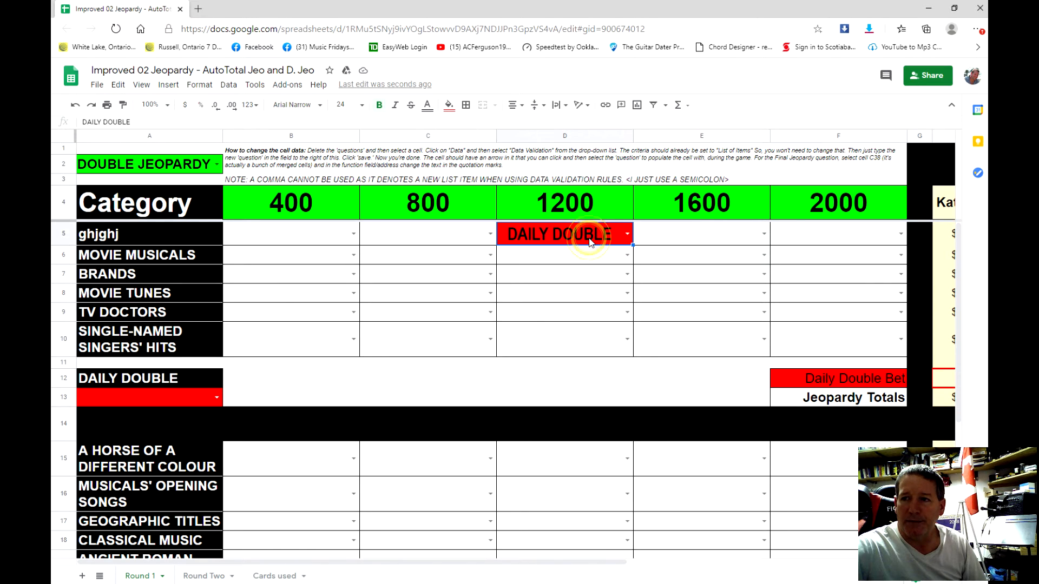
click(201, 85)
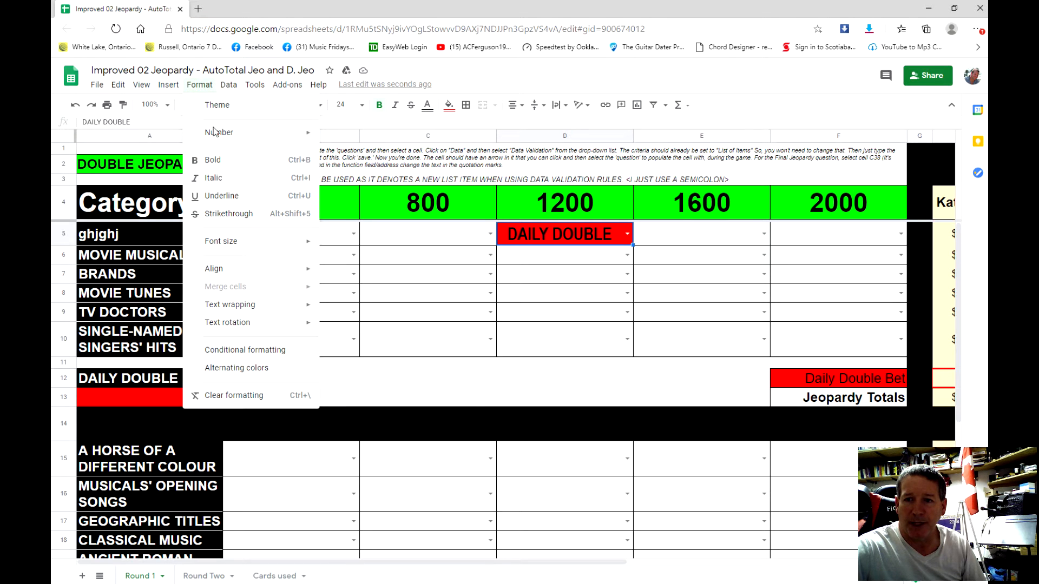
click(241, 351)
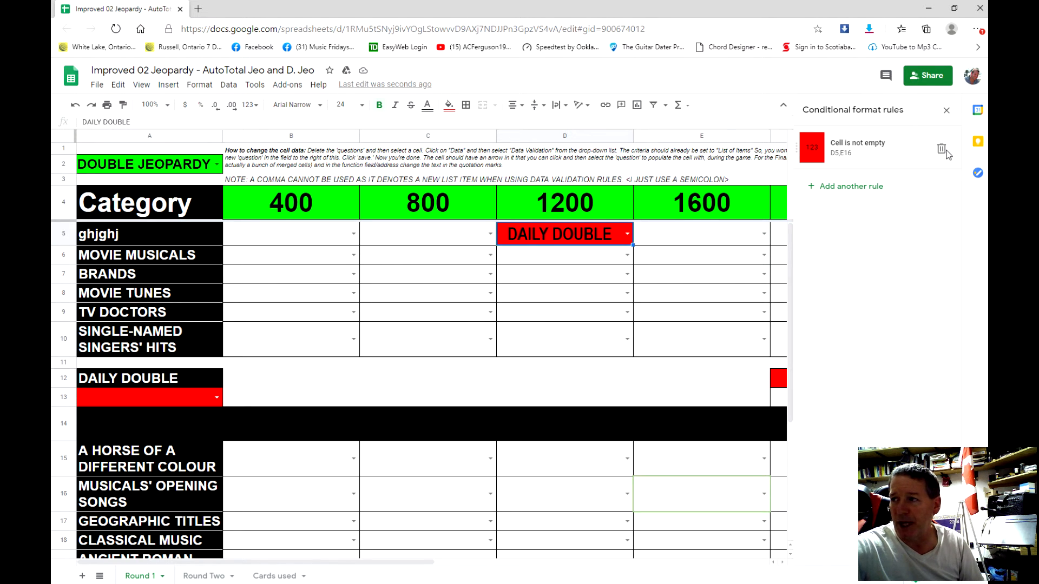
click(941, 148)
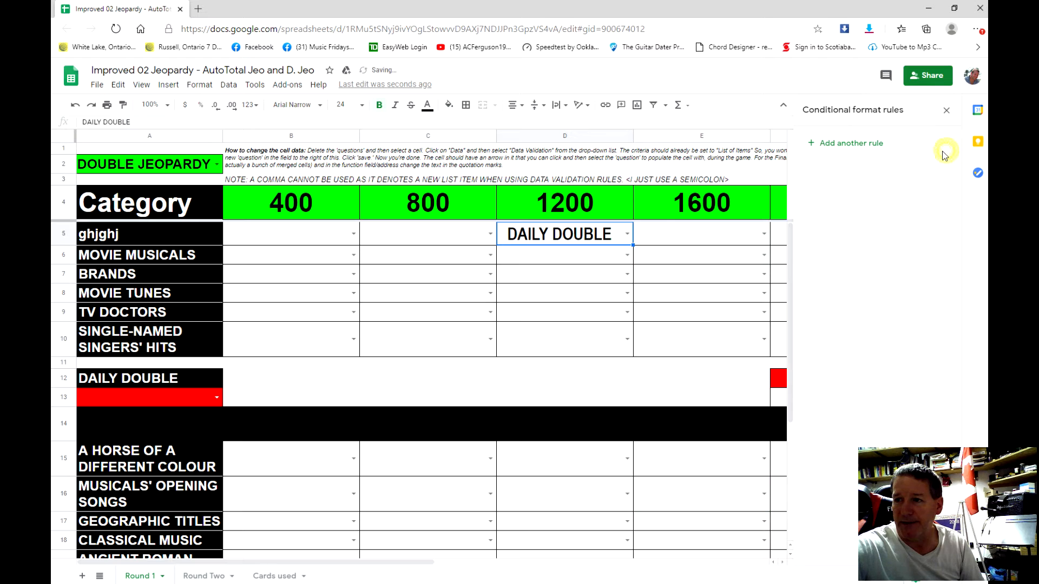
click(419, 269)
click(600, 240)
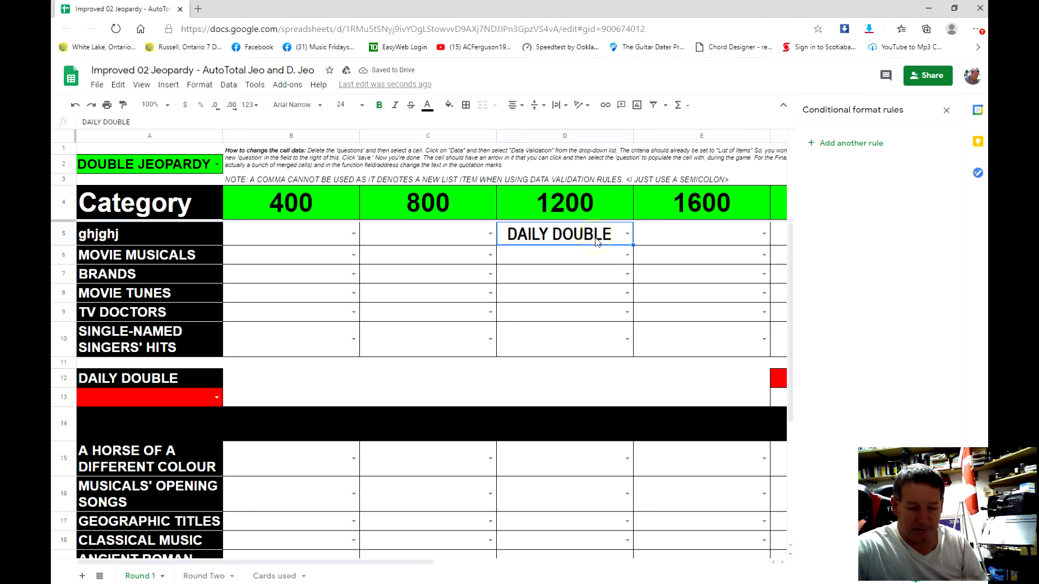
key(Delete)
- Replace the data validation list of C7, the 800 cell of BRANDS, with the single item "Daily Double"
click(444, 273)
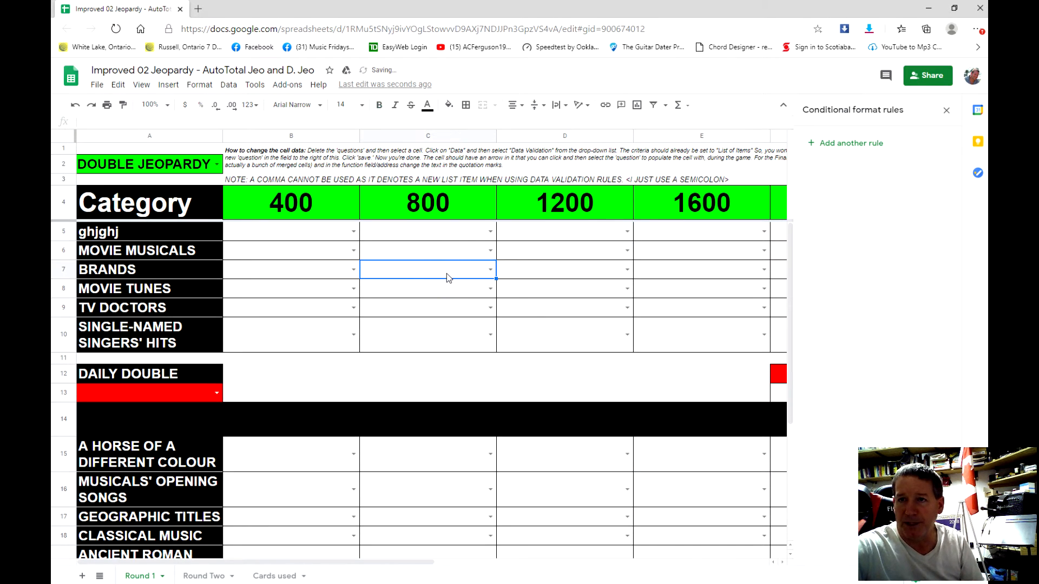
click(208, 84)
mouse_move(227, 85)
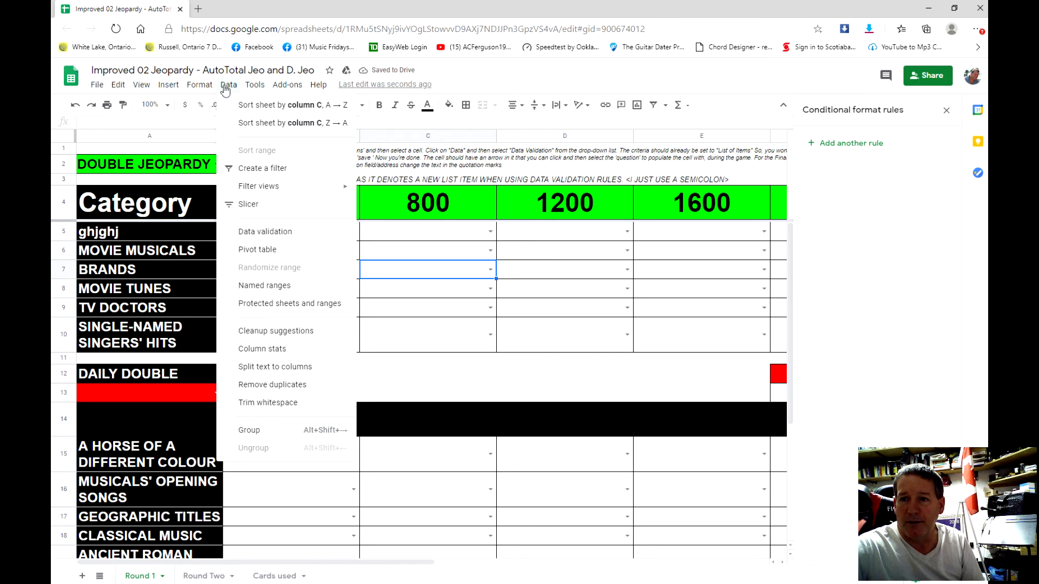
click(273, 234)
click(501, 296)
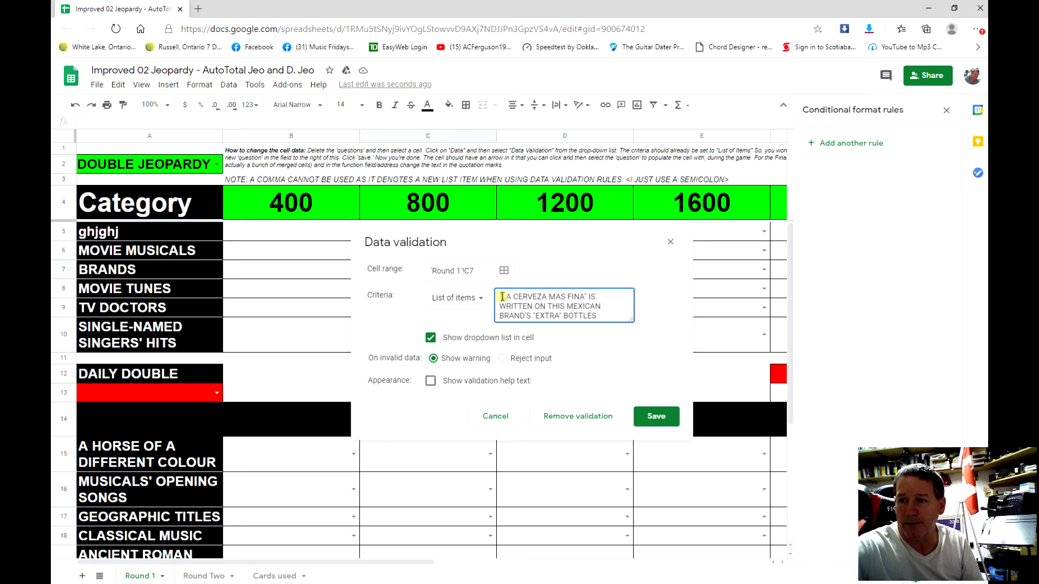
key(ctrl+a)
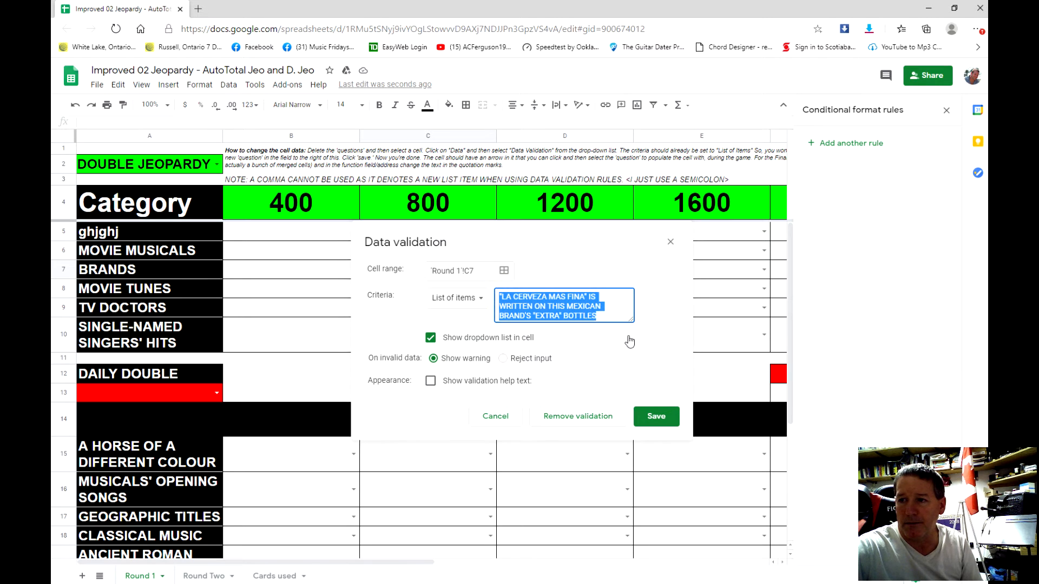
text(Daily)
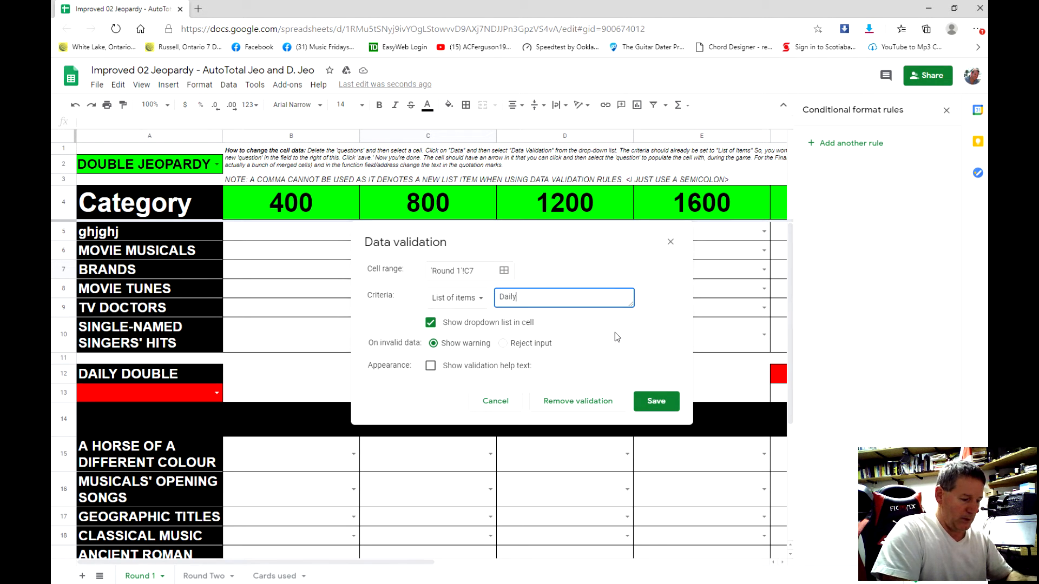
text( Double)
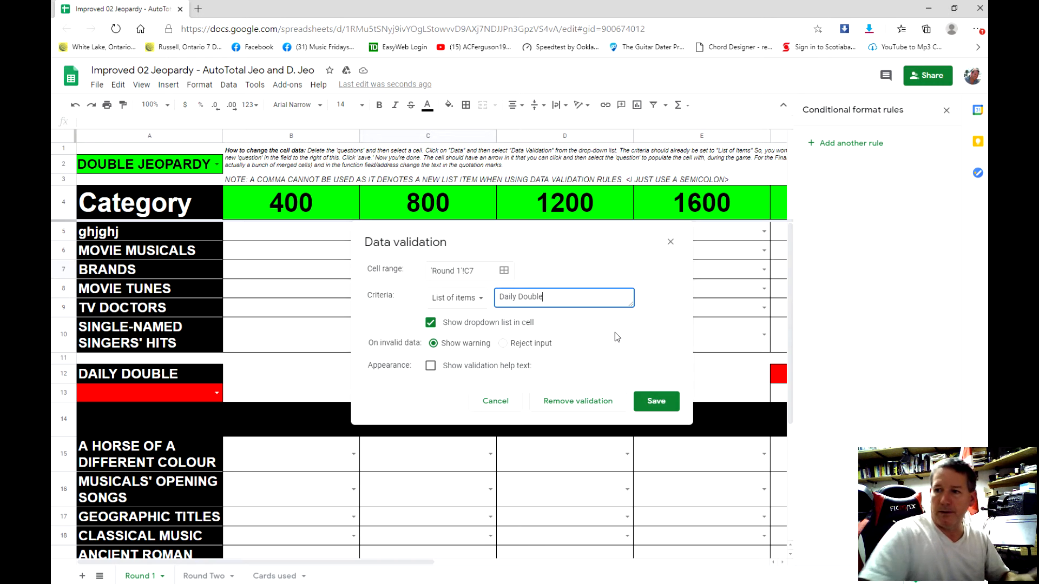
click(655, 401)
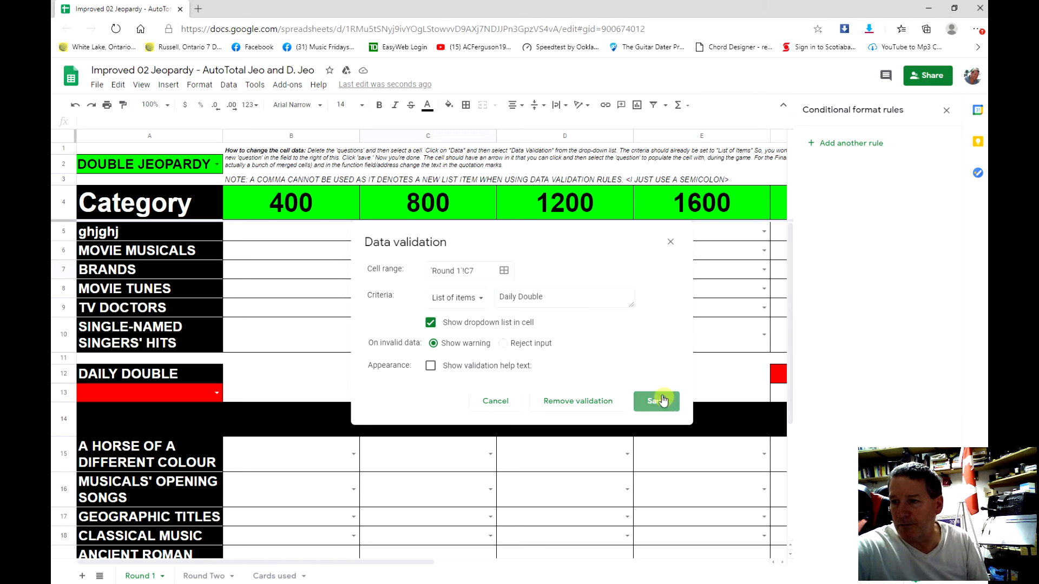
- Fill C7 with Daily Double from its dropdown list and clear the cell again
click(489, 270)
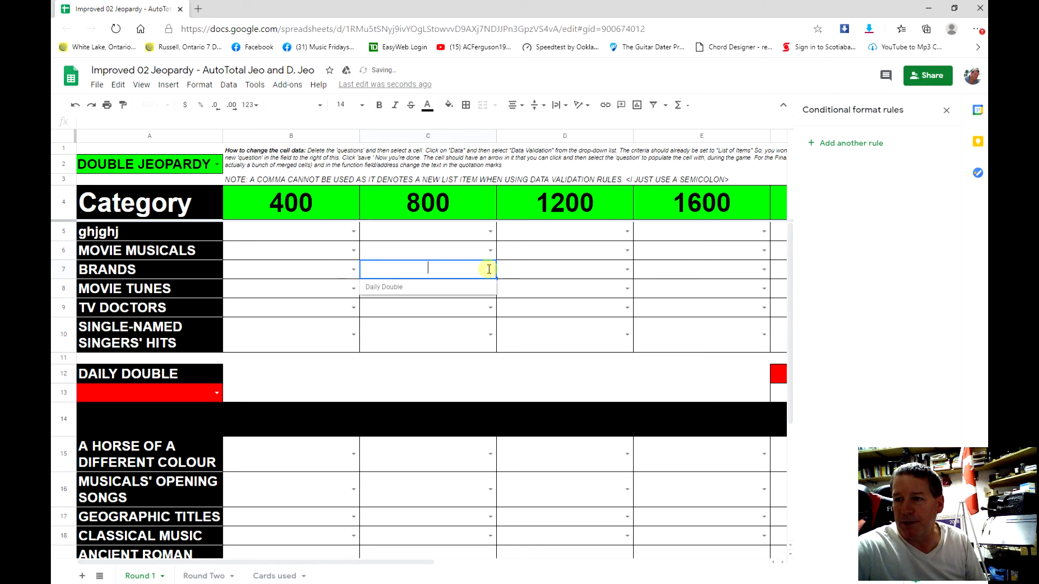
click(454, 289)
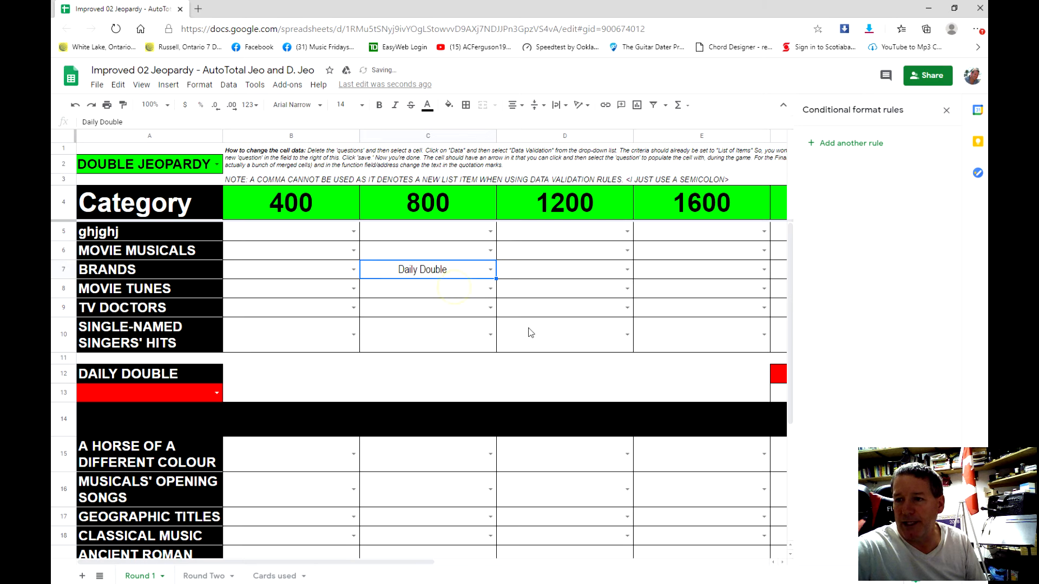
click(461, 302)
click(458, 270)
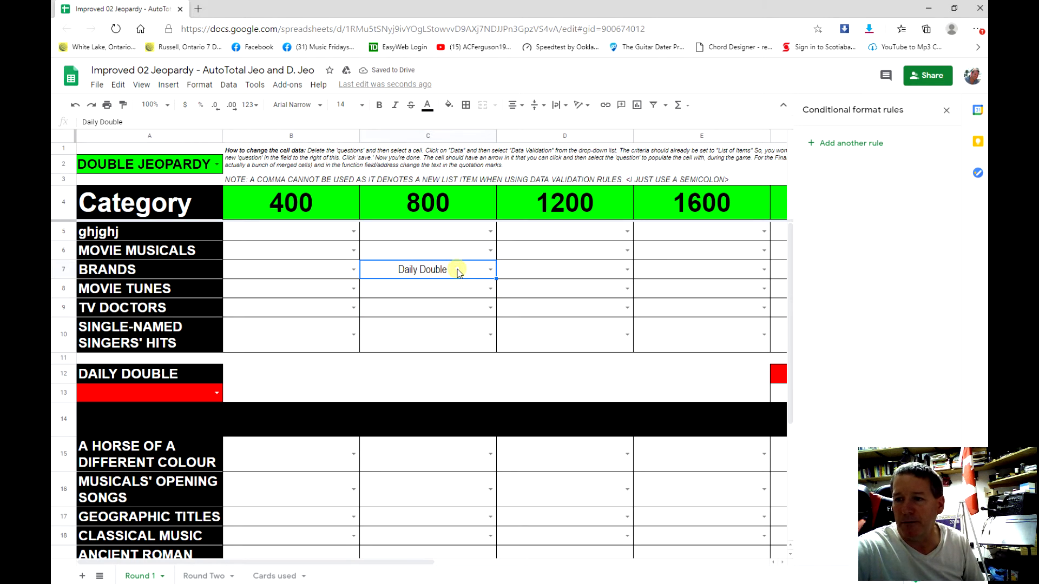
key(Delete)
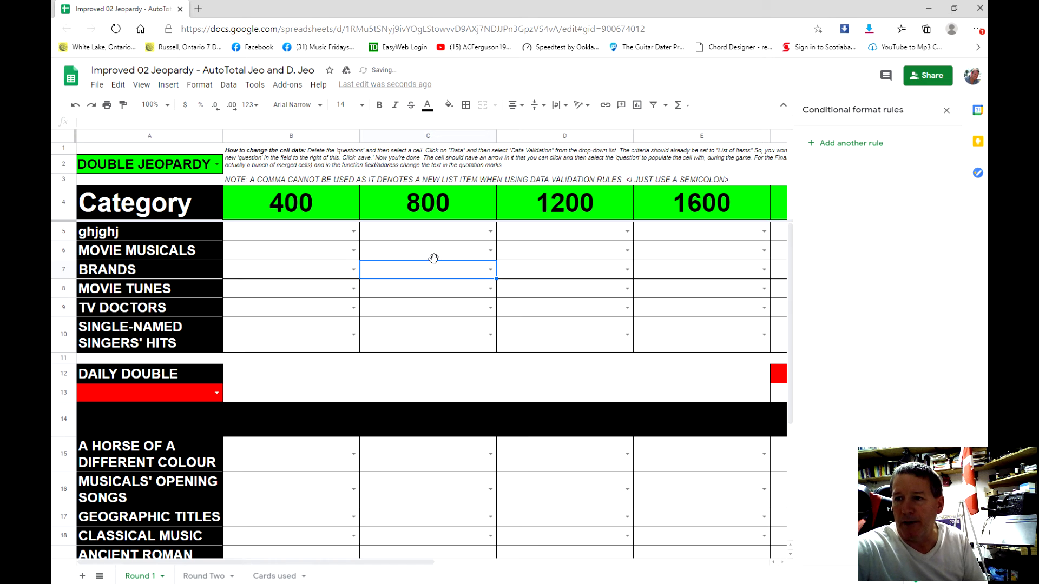
- Add a conditional format rule to C7 that fills the cell red when it is not empty
click(199, 85)
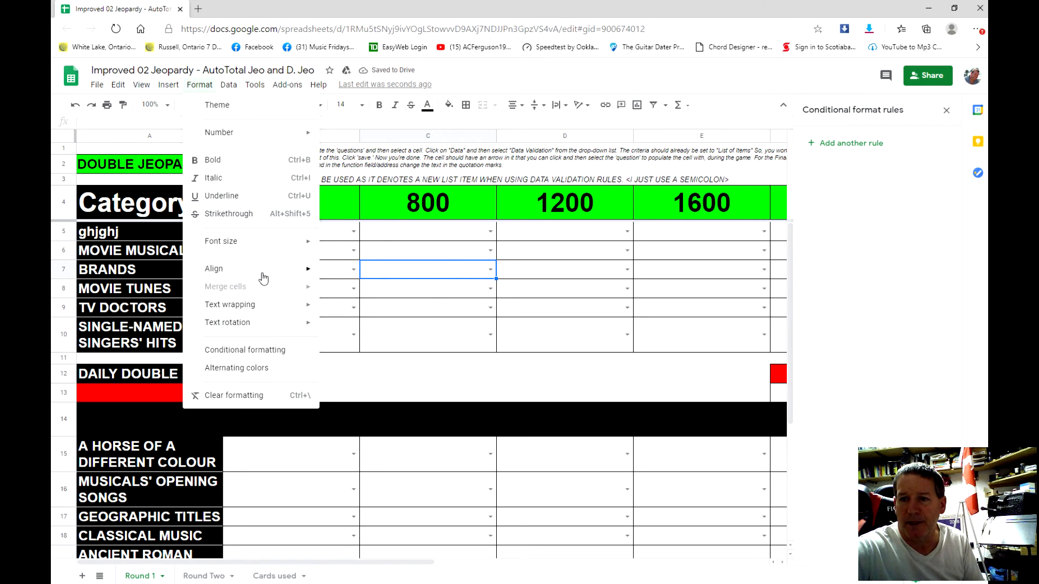
click(258, 355)
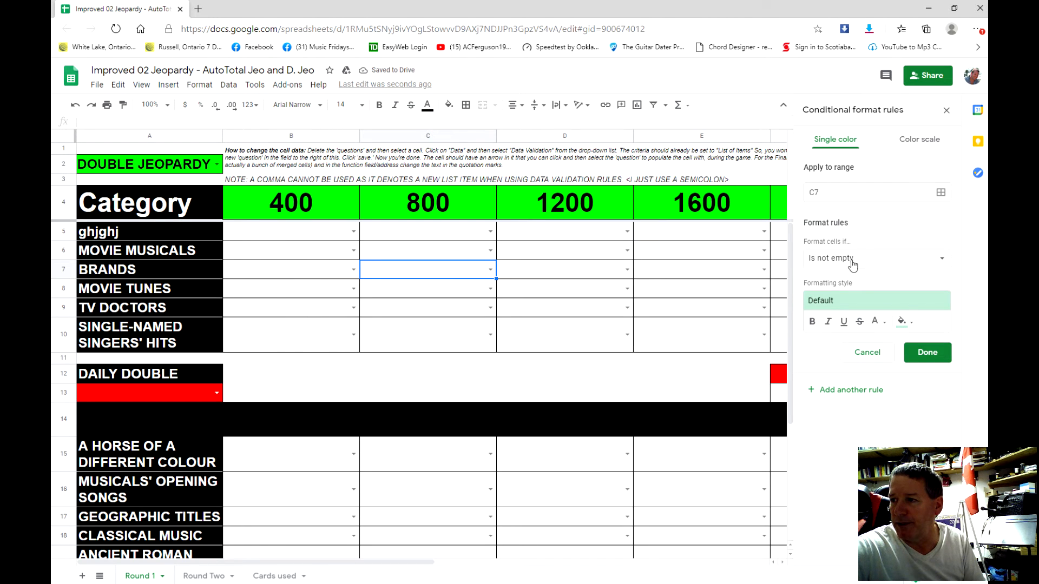
click(905, 321)
click(804, 374)
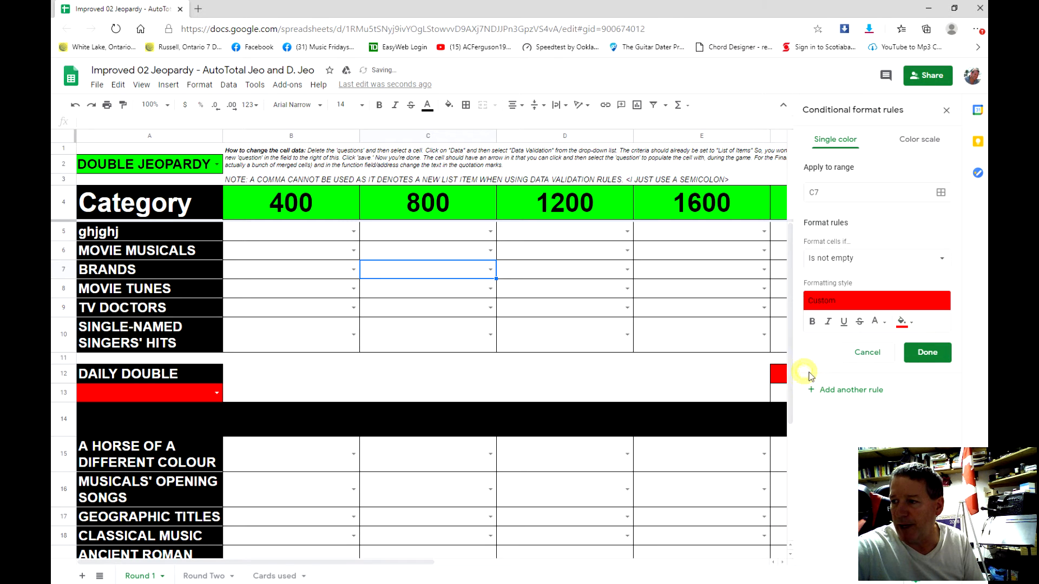
click(927, 352)
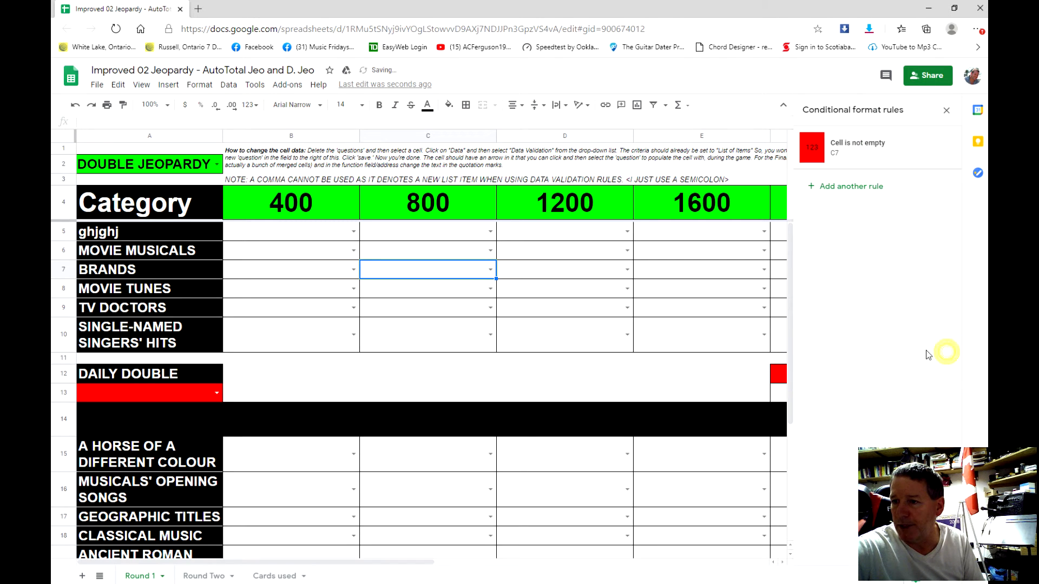
- Test C7's red formatting by choosing Daily Double from its list, and empty the cell again
click(490, 269)
click(469, 290)
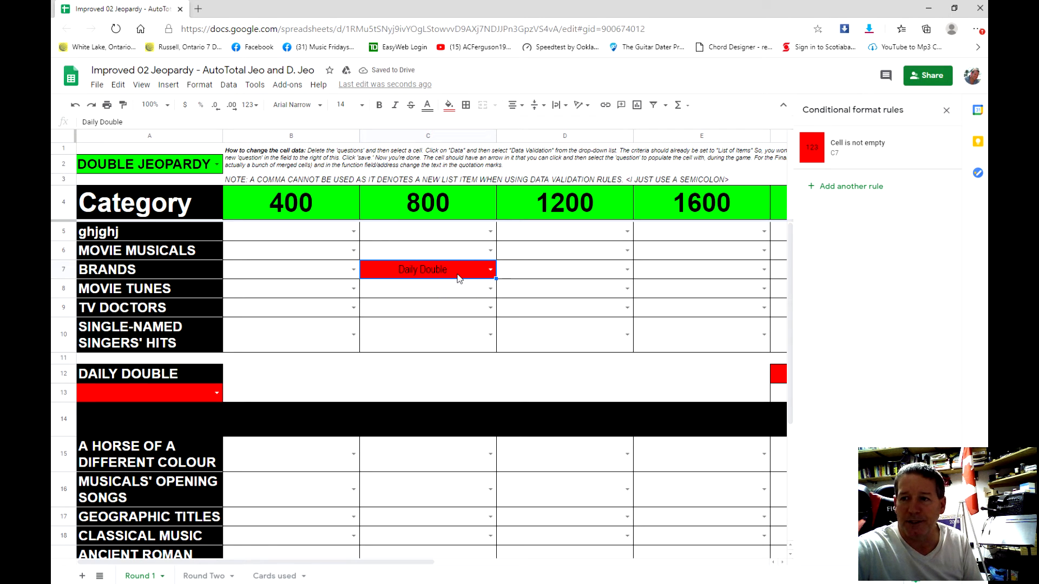
key(Delete)
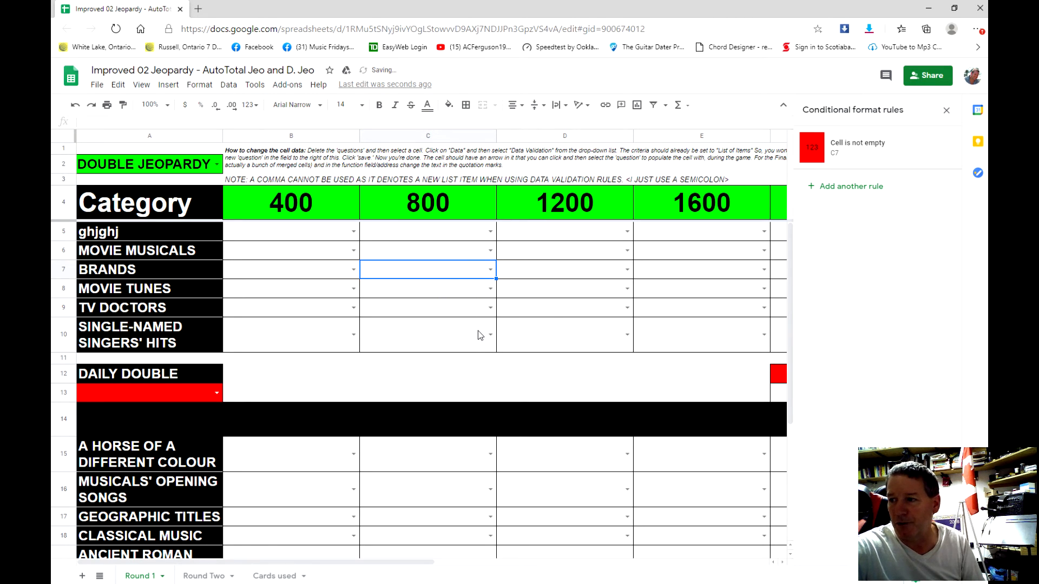
- Set the round selector in A2 to FINAL JEOPARDY to reveal the final clue below the second board
scroll(514, 441, down, 4)
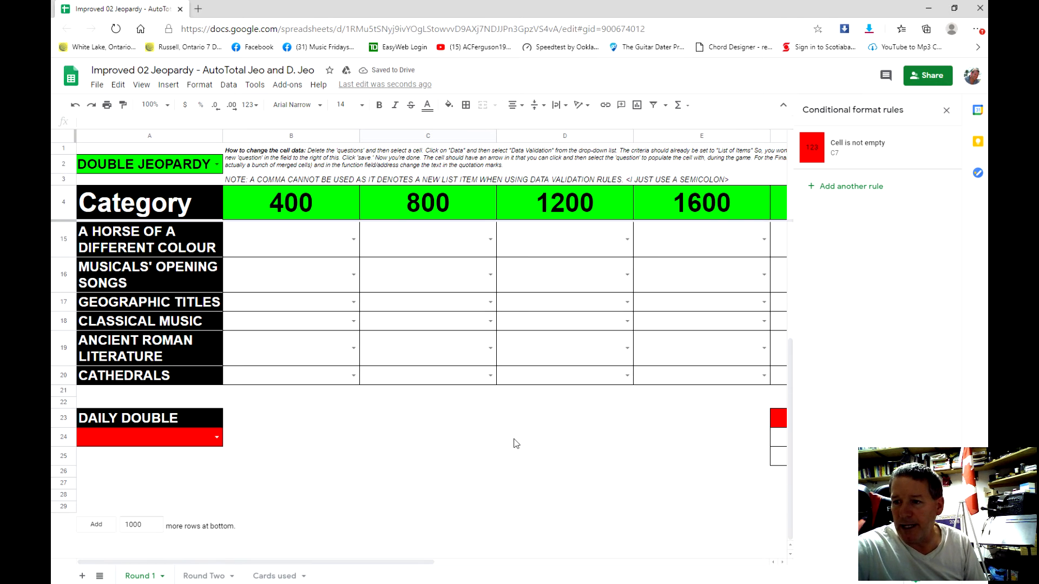
click(217, 167)
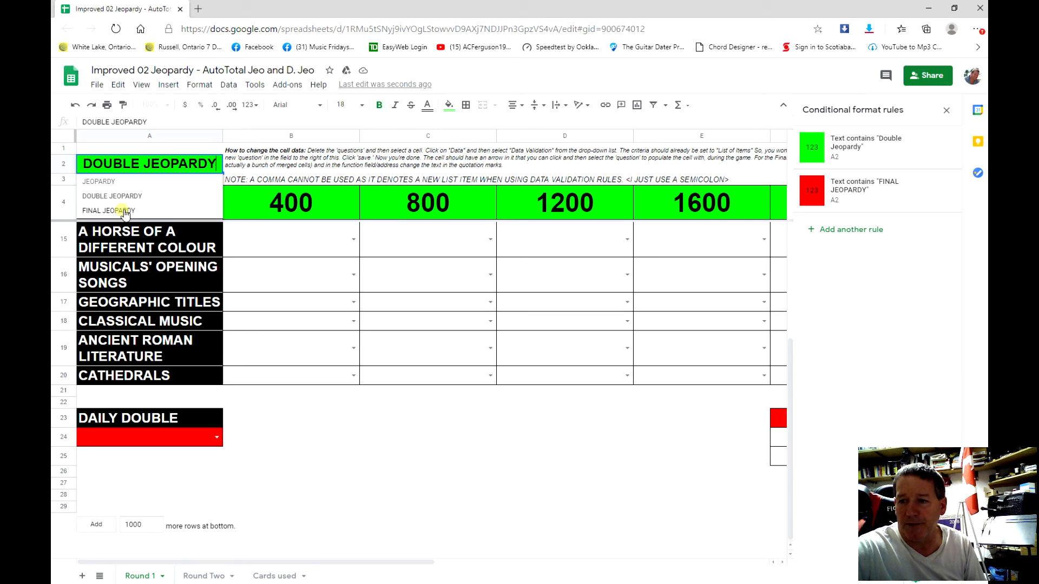
click(125, 210)
click(466, 417)
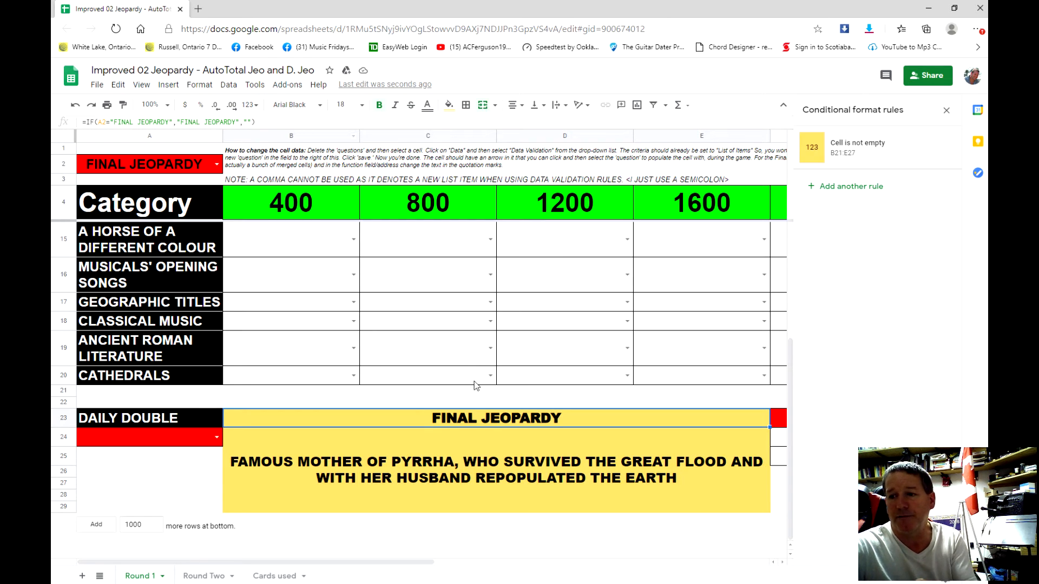
scroll(297, 249, up, 1)
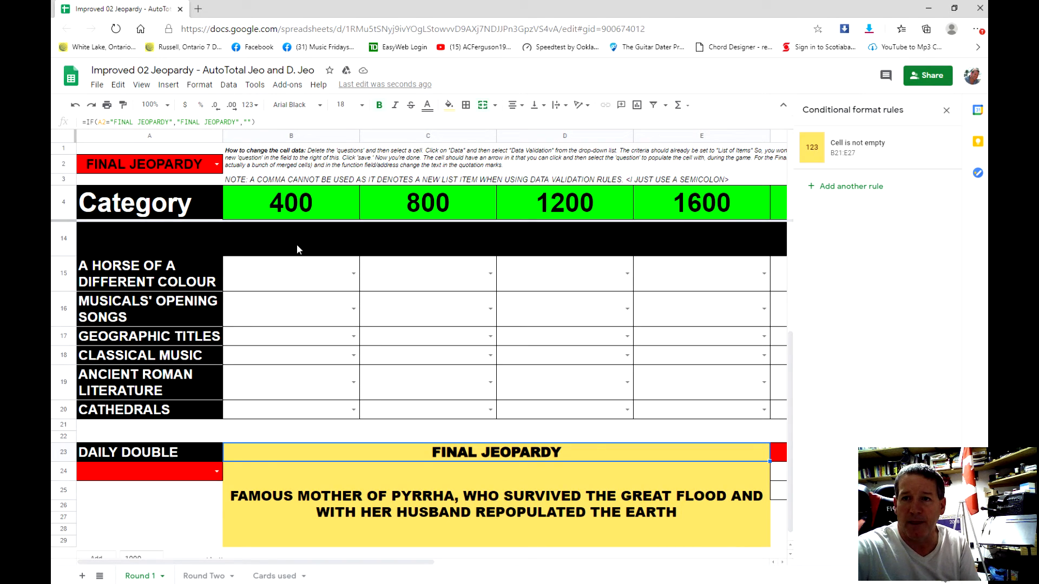
click(196, 164)
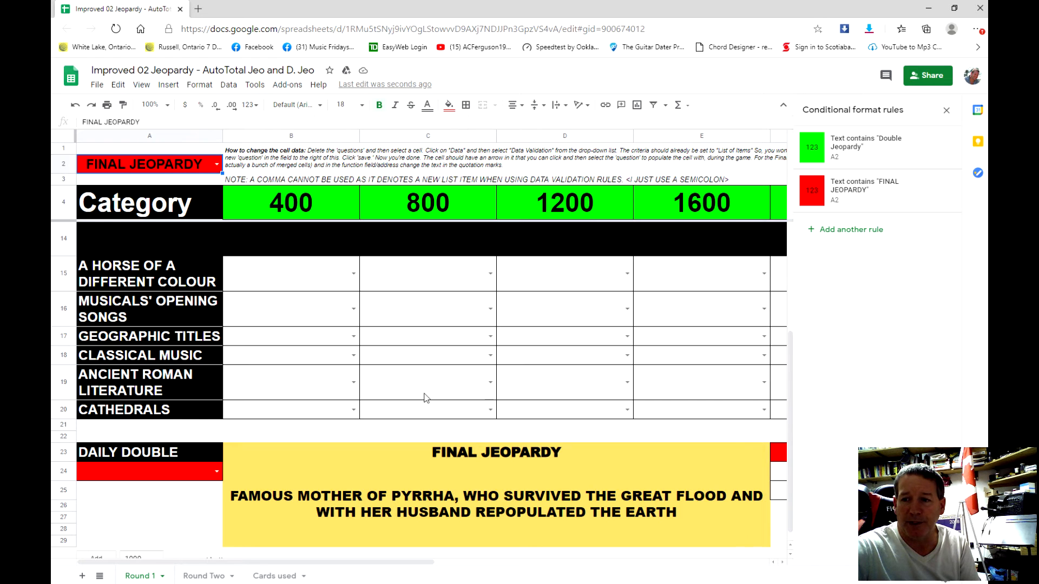
- Inspect the Final Jeopardy clue cell's formula, highlighting the clue text between its quotation marks
scroll(424, 397, down, 1)
click(462, 474)
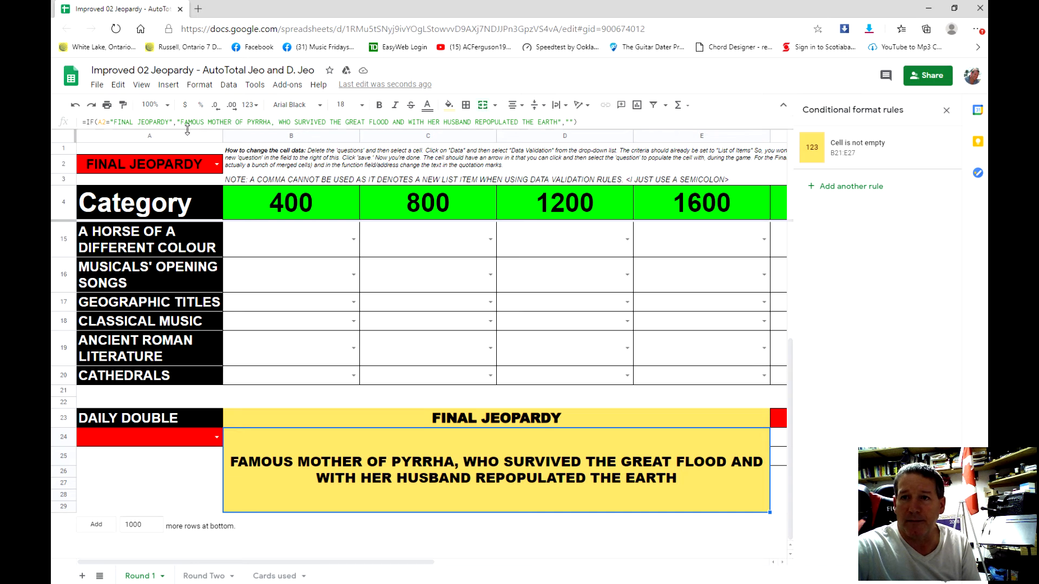
drag(183, 124, 563, 127)
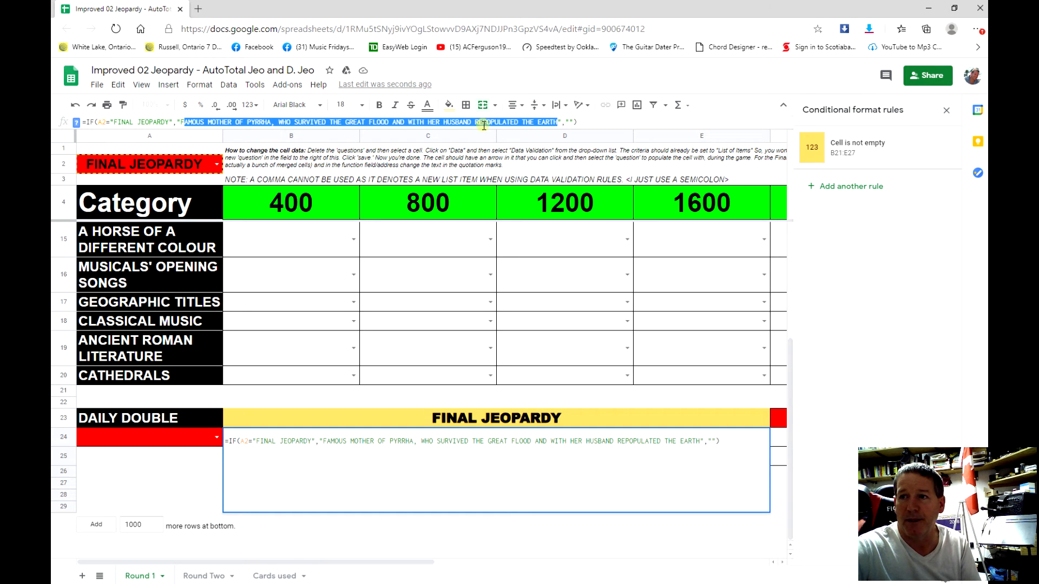
click(173, 464)
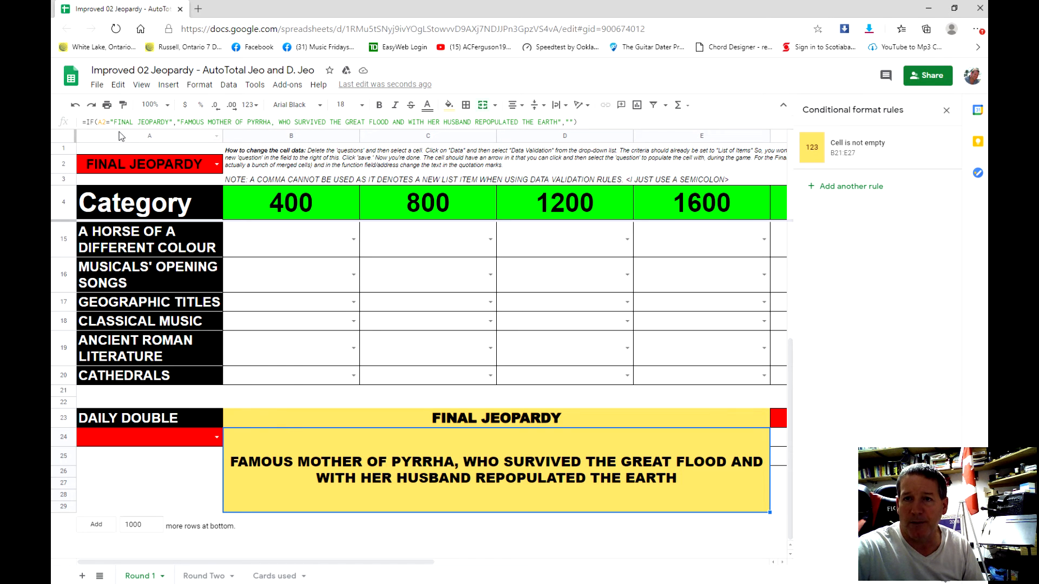
- Try replacing both the FINAL JEOPARDY condition and the clue text in the clue formula with "My new question", and undo the edit
drag(115, 123, 557, 125)
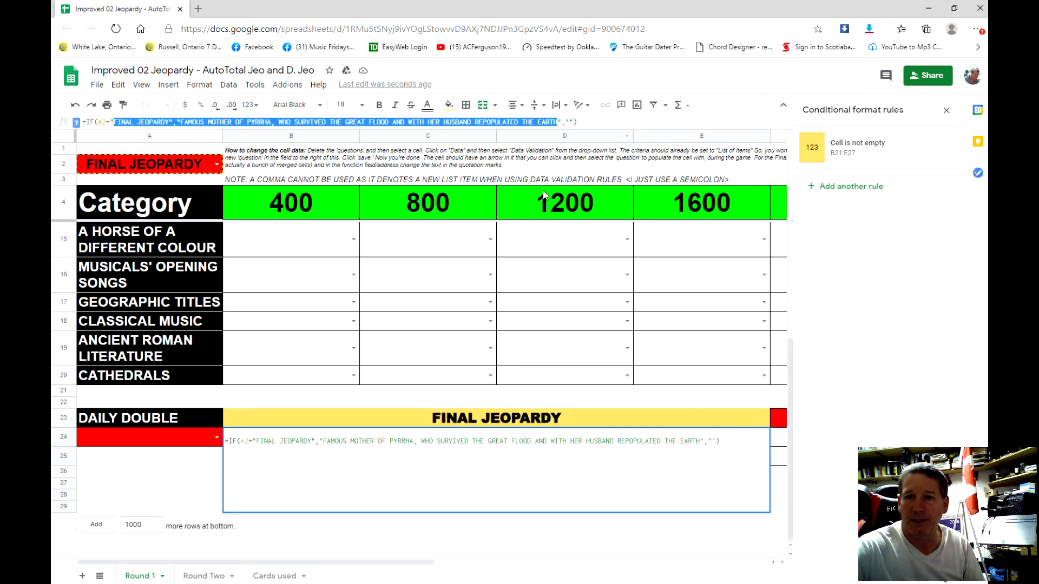
text(My new )
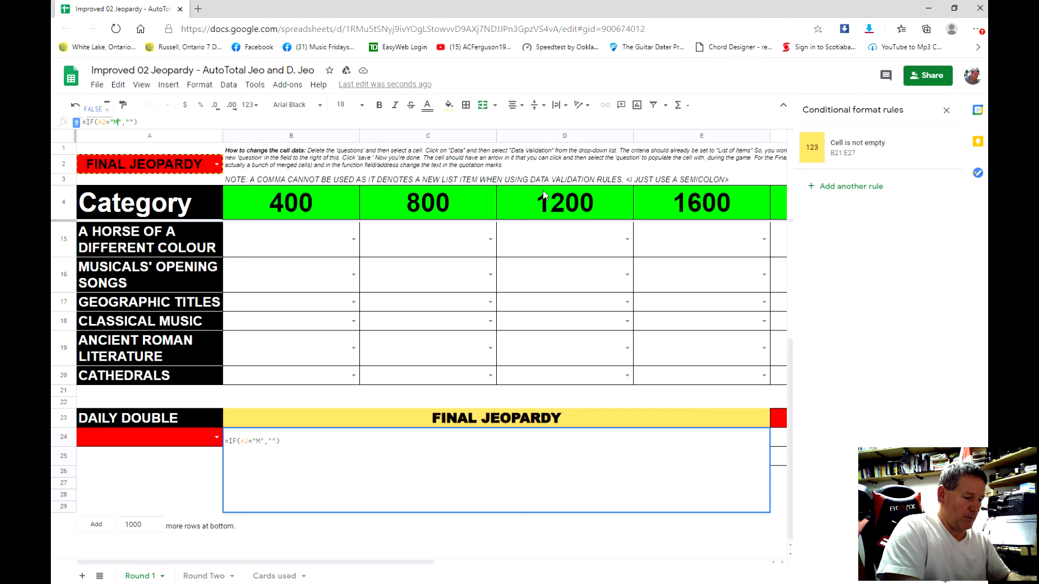
text(question)
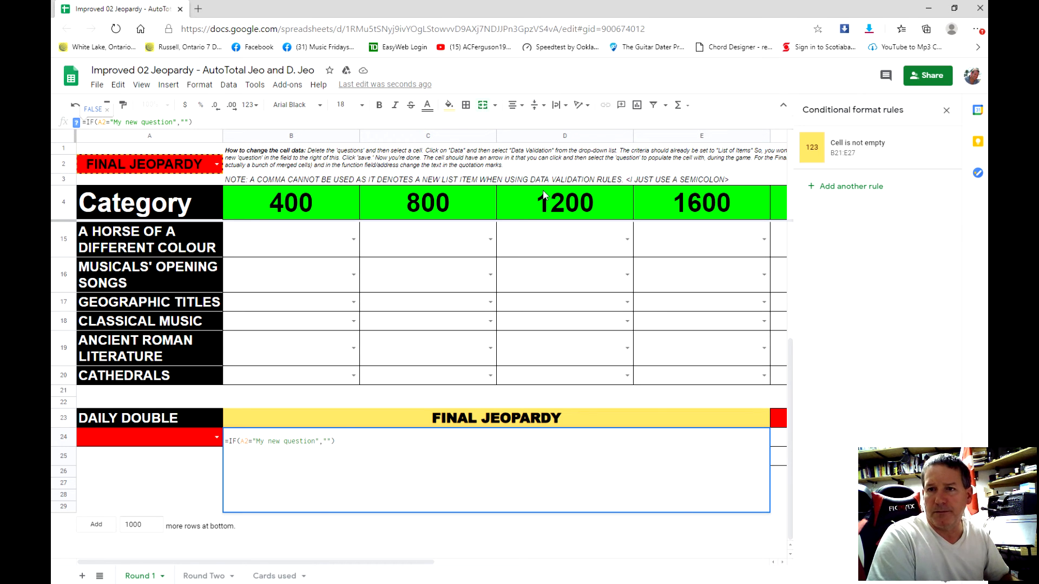
key(Return)
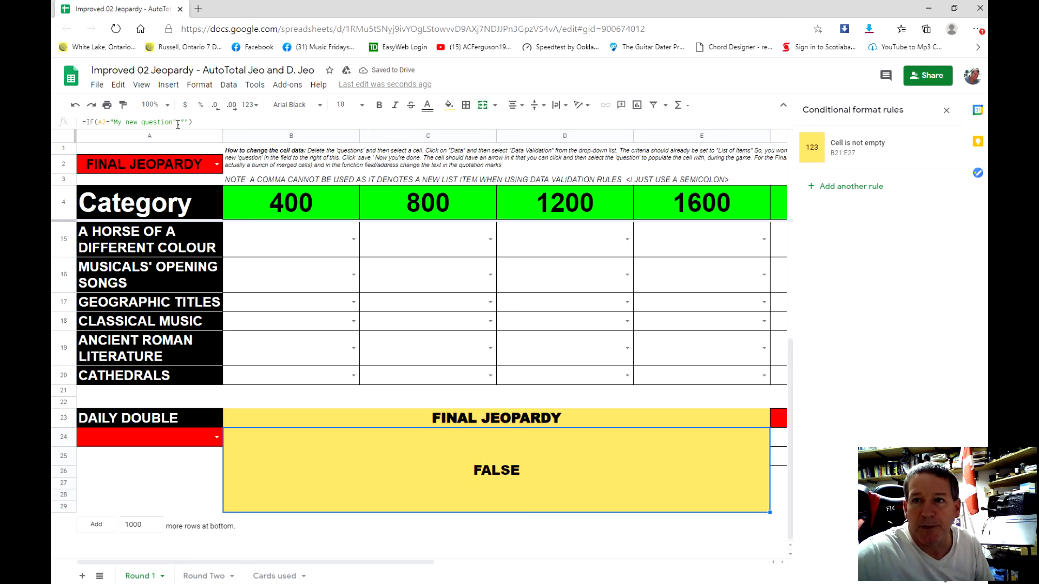
click(115, 123)
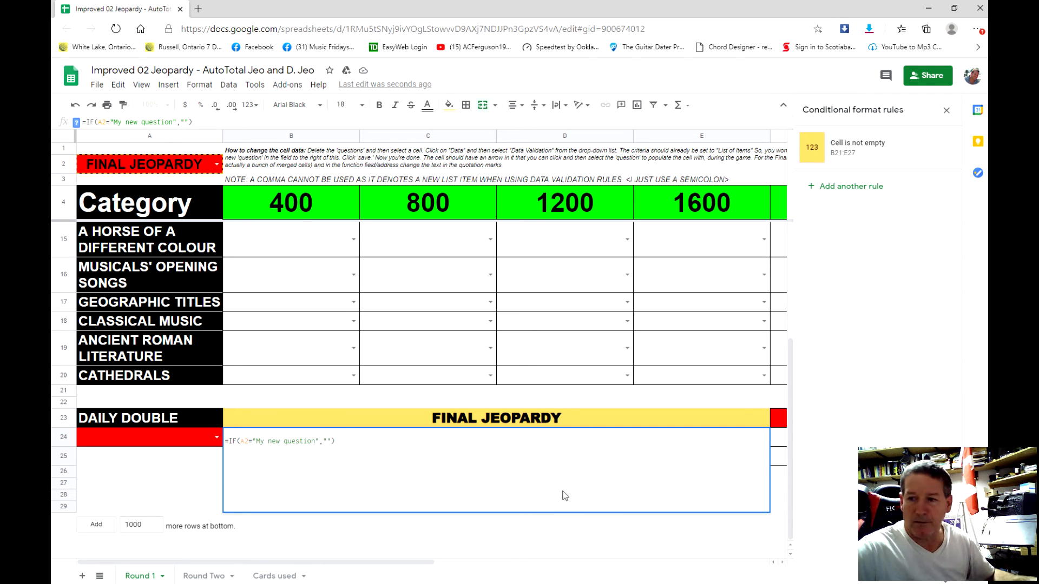
click(455, 418)
click(446, 444)
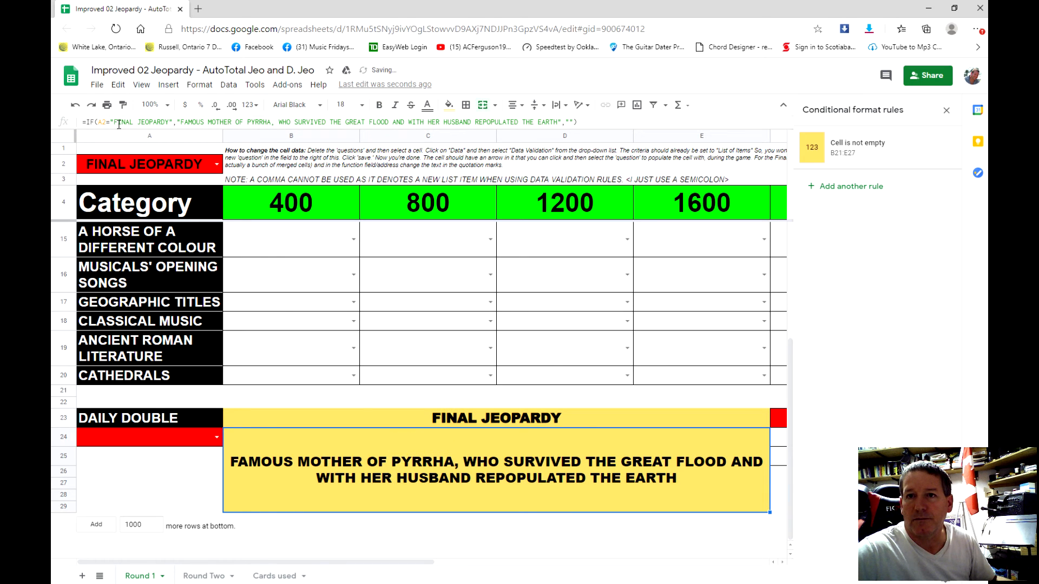
- Replace only the clue text in the Final Jeopardy formula with "new question", keeping the A2 condition and quotation marks
drag(114, 122, 561, 125)
click(184, 122)
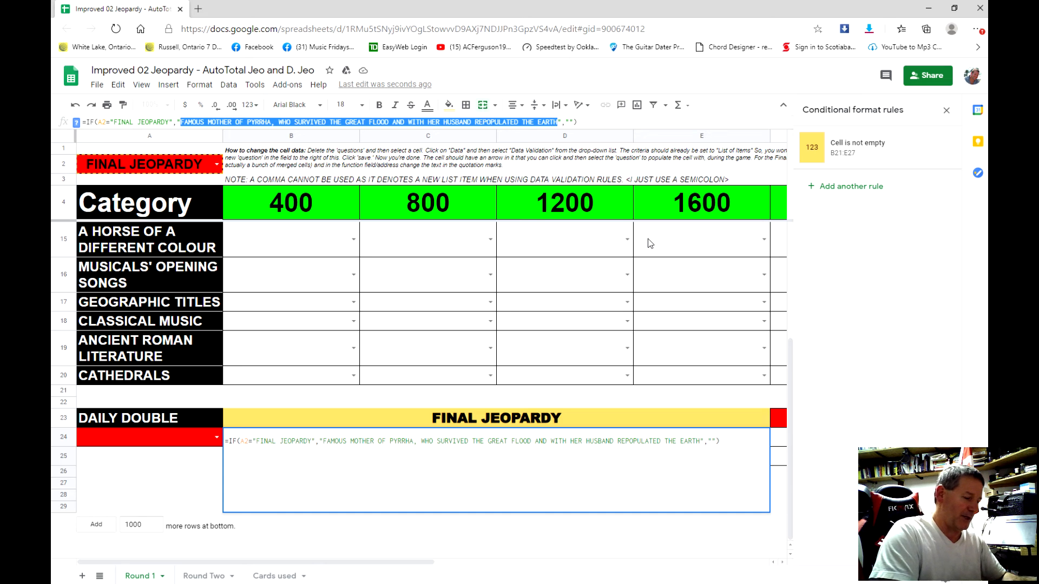
text(nwe)
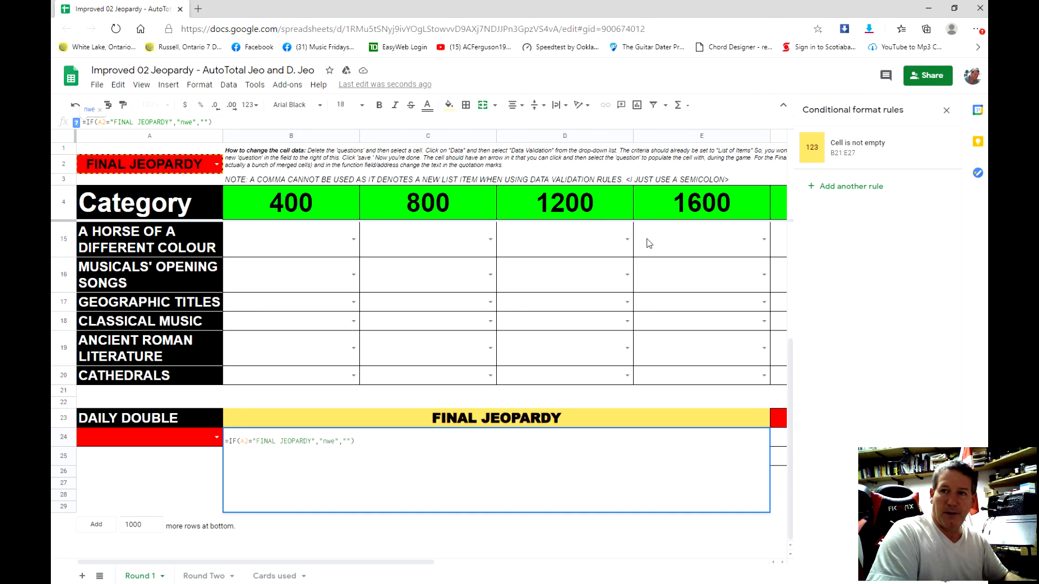
key(BackSpace)
key(BackSpace)
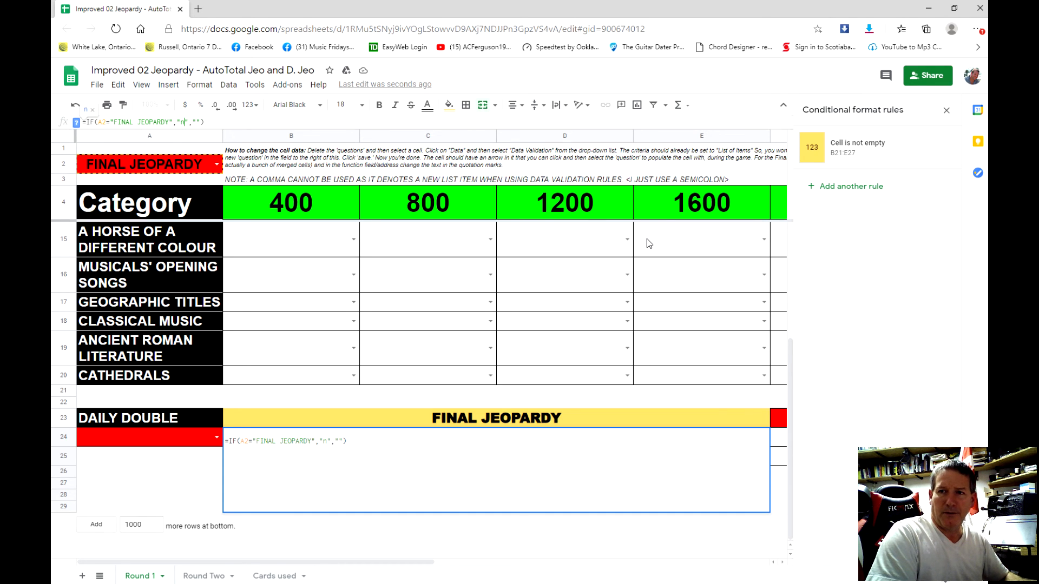
text(ew q)
text(uestion)
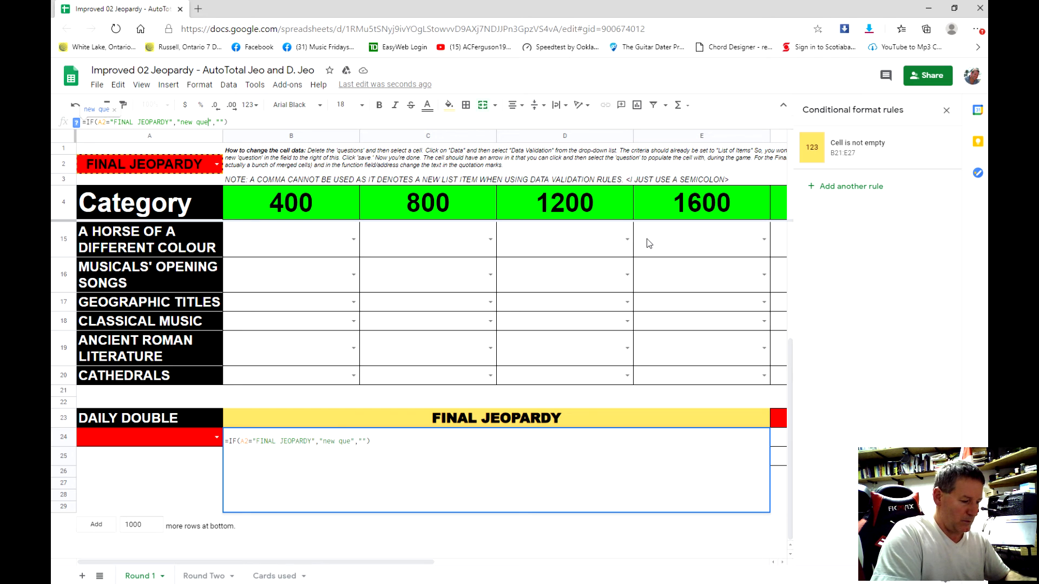
key(Return)
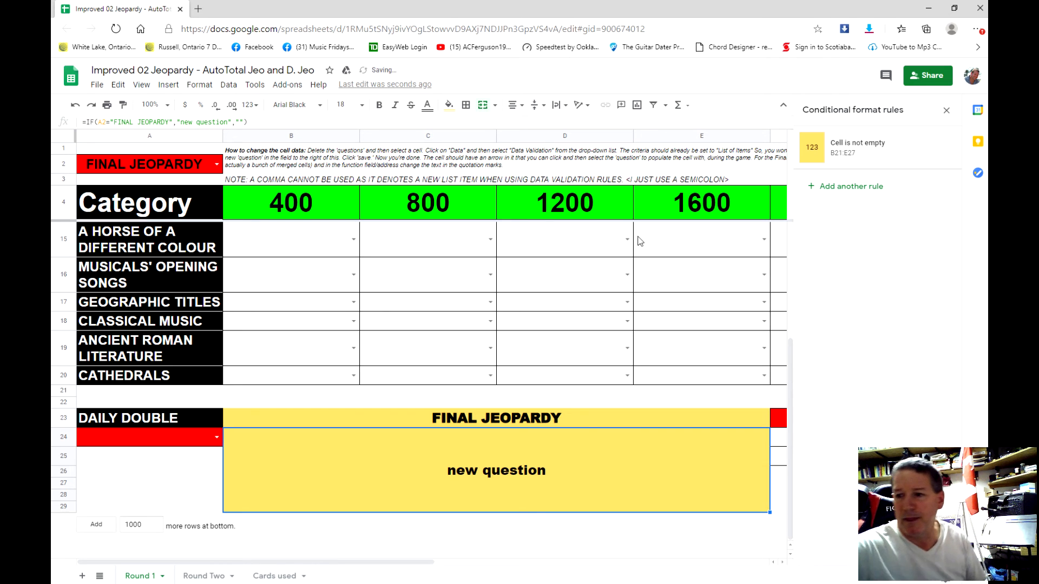
- Test the new clue by switching the round selector in A2 to JEOPARDY, DOUBLE JEOPARDY and FINAL JEOPARDY
click(215, 166)
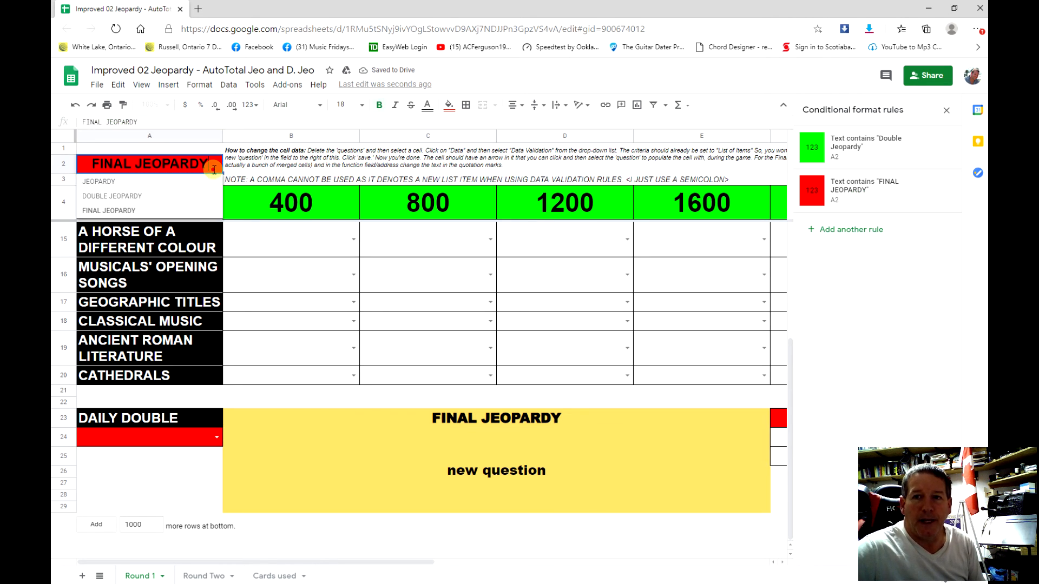
click(160, 179)
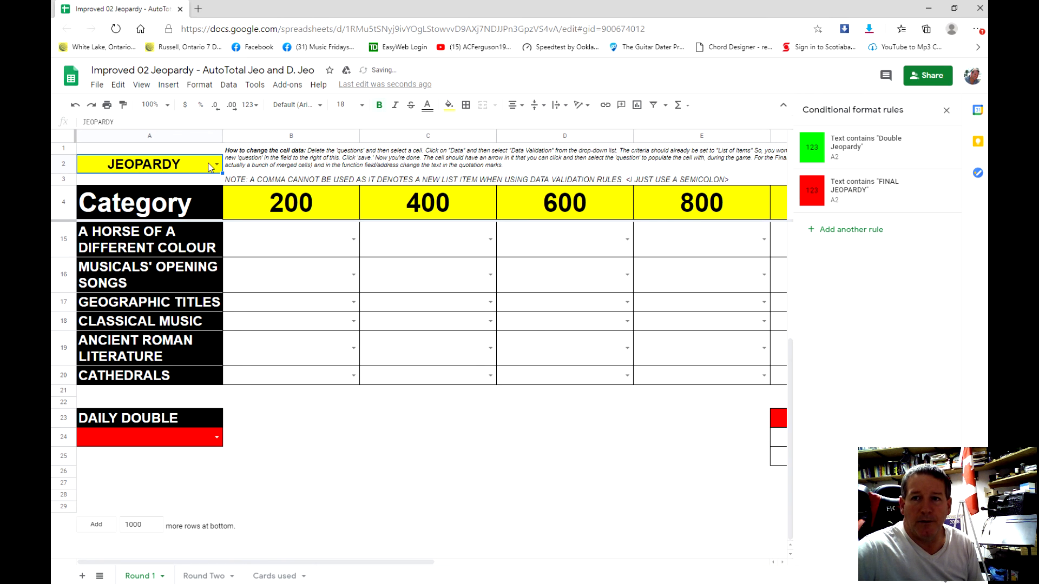
click(219, 167)
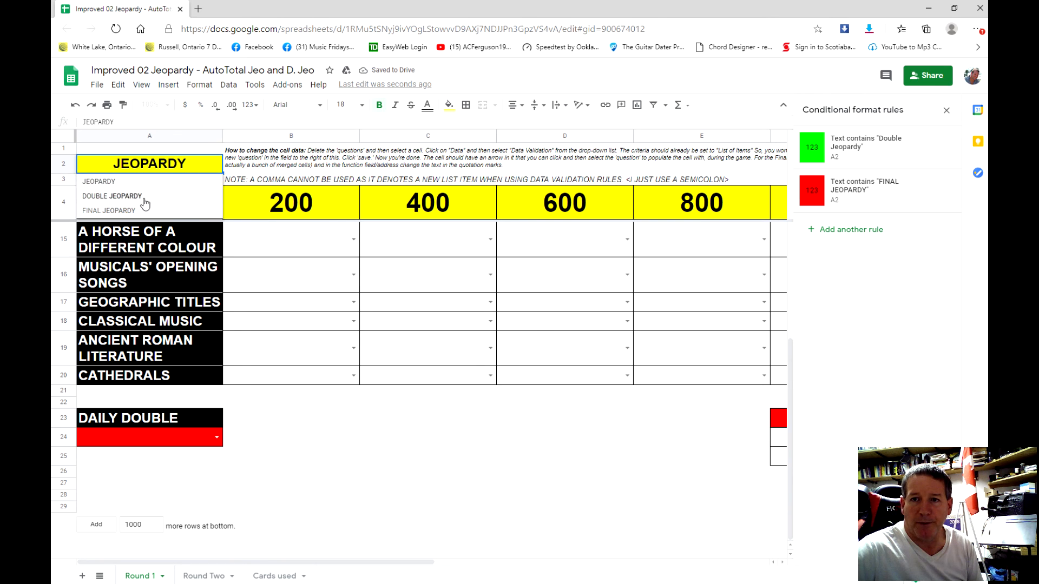
click(136, 196)
click(217, 163)
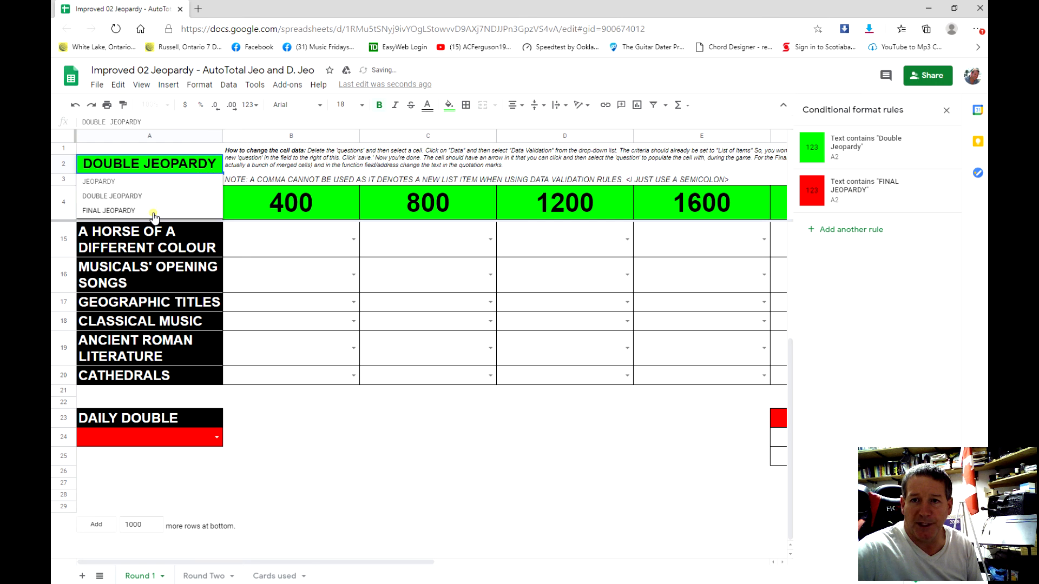
click(157, 212)
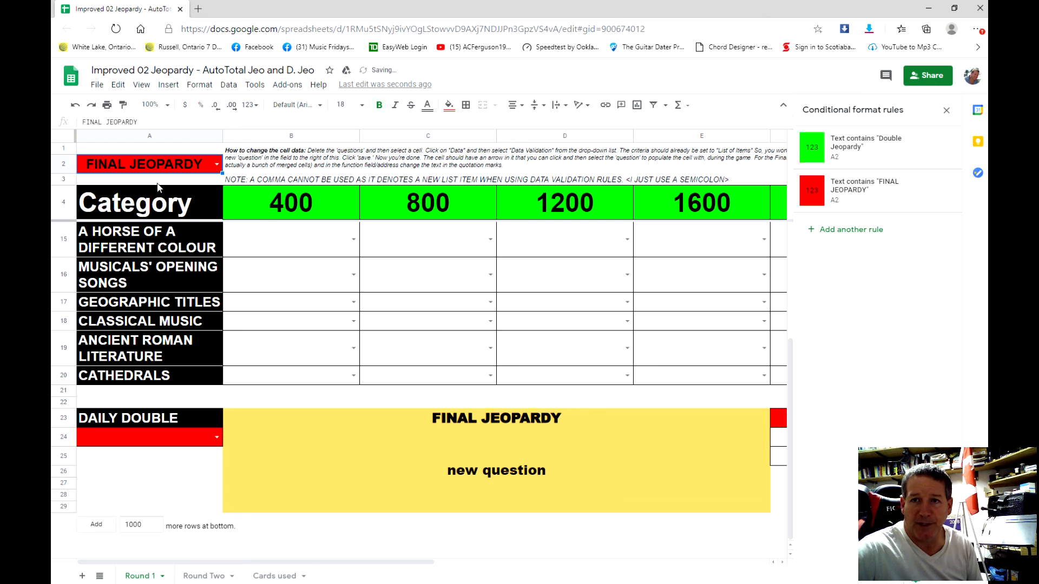
- Undo the three round changes and the Final Jeopardy clue edit
click(458, 474)
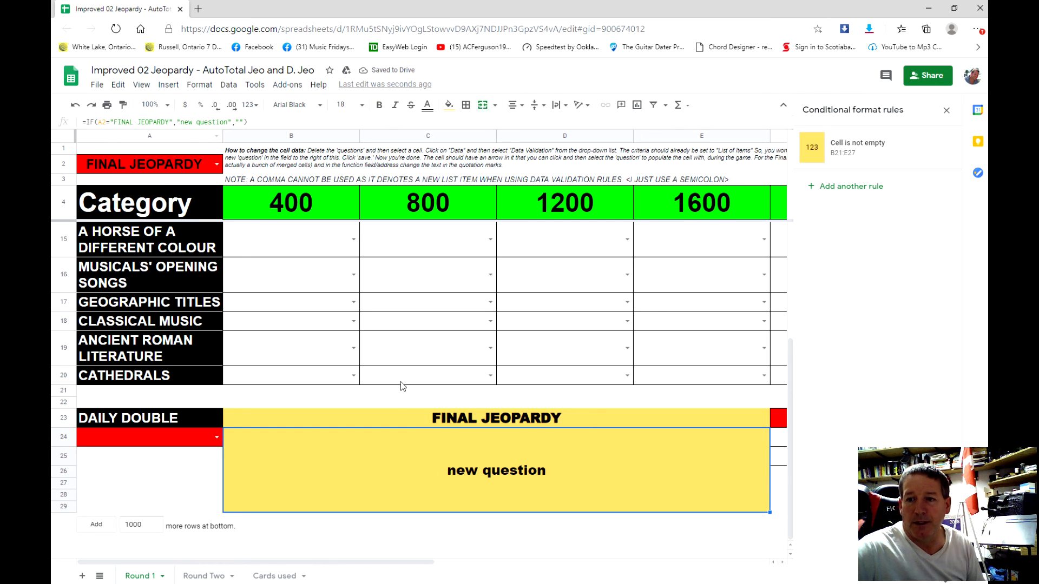
key(ctrl+z)
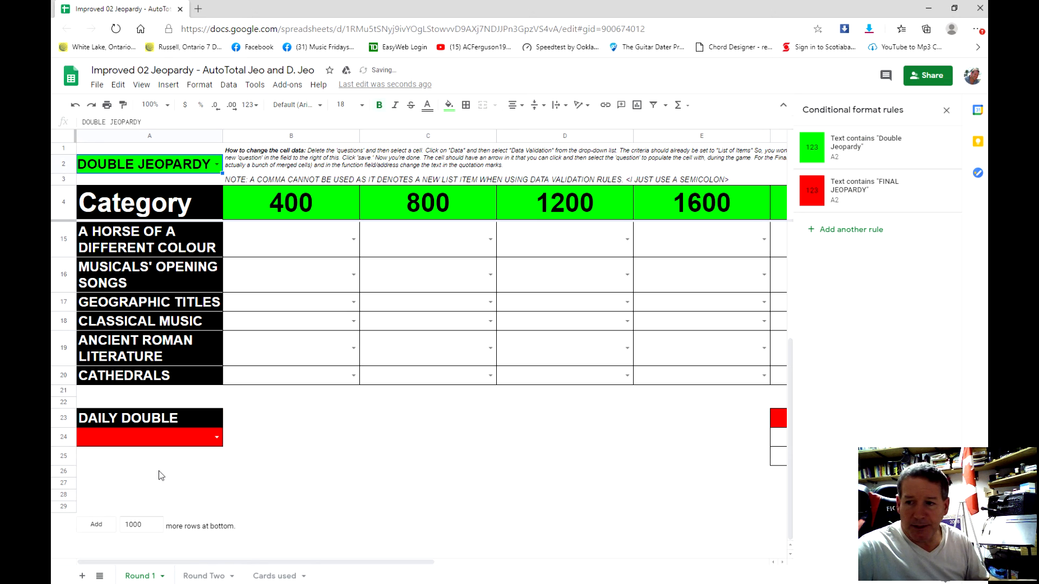
key(ctrl+z)
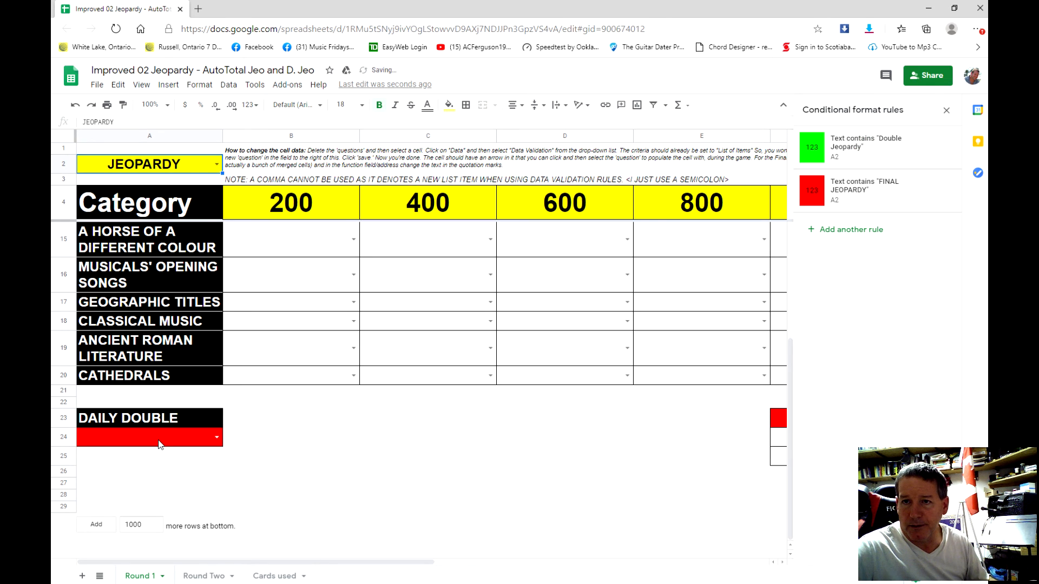
key(ctrl+z)
key(ctrl+z)
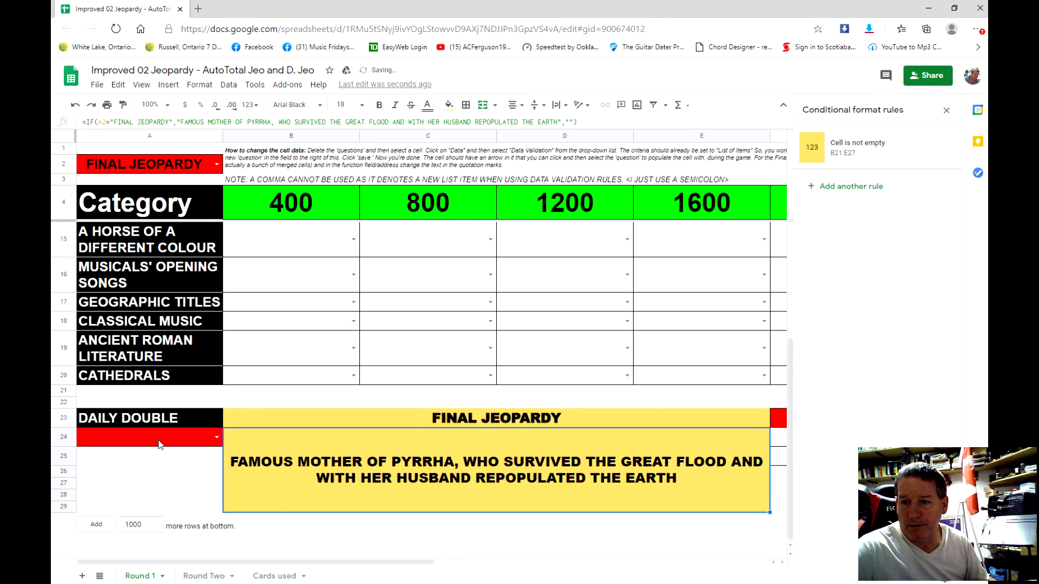
- Score row 16 by entering the contestant initials mb under 1600 in E16 and n under 2000 in F16
click(368, 303)
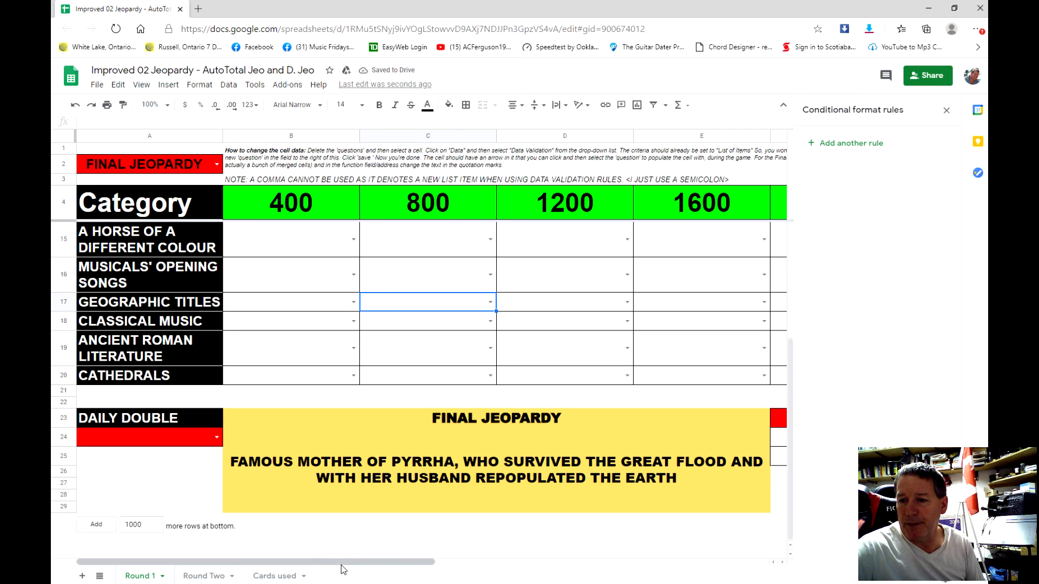
drag(343, 563, 672, 582)
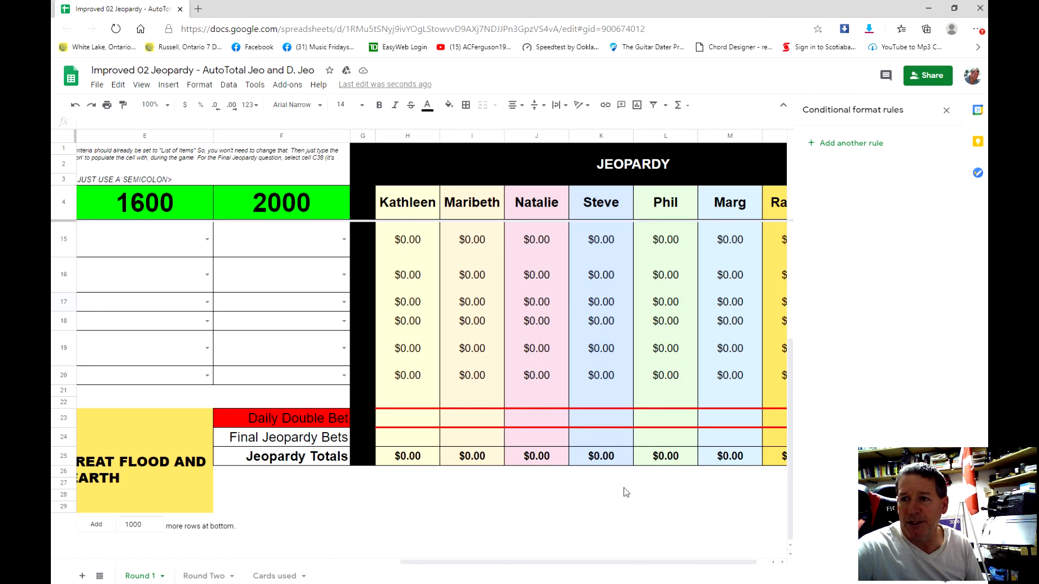
click(137, 275)
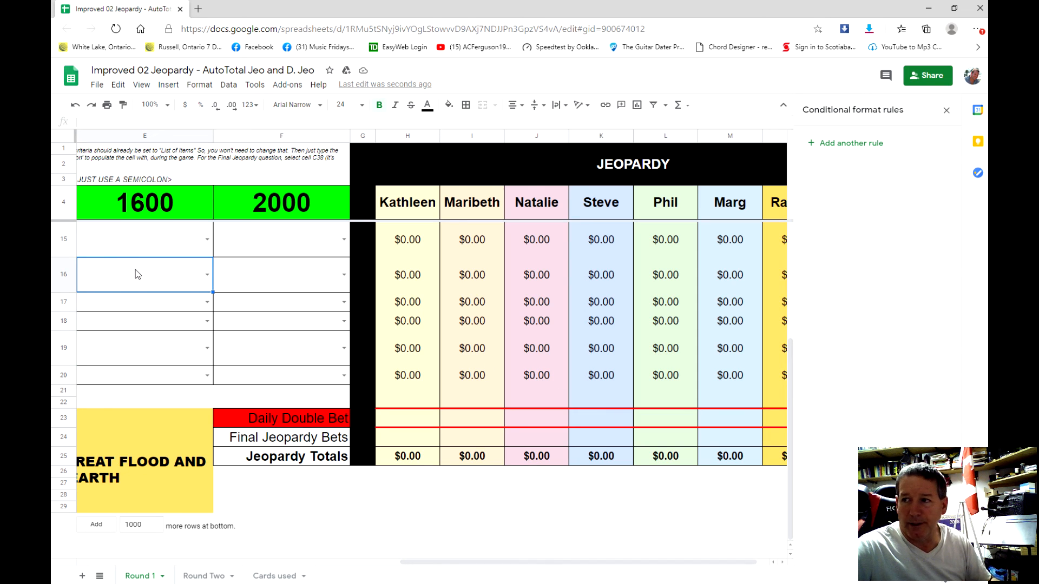
text(mb)
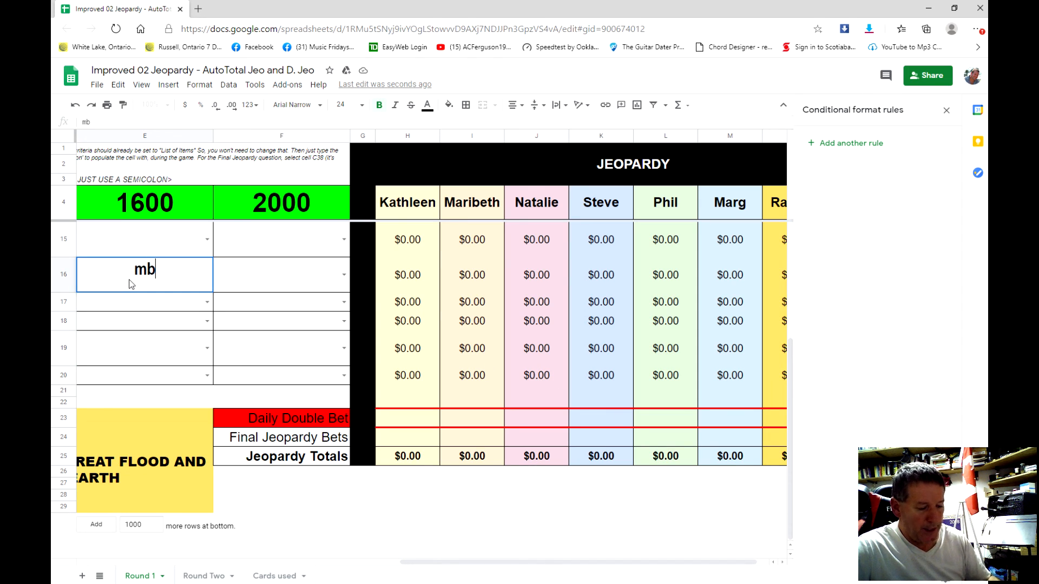
key(Return)
click(274, 281)
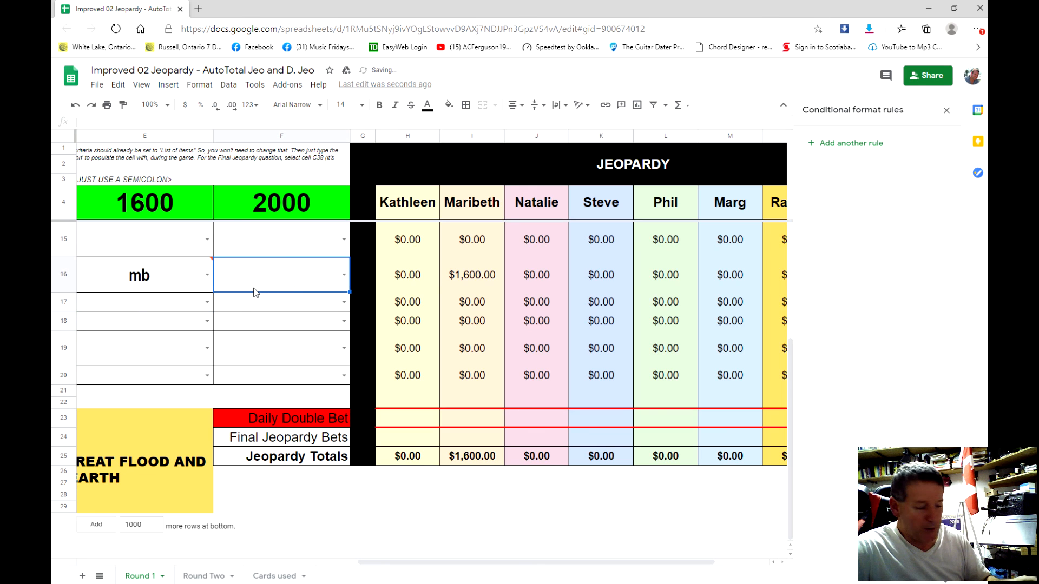
text(n)
key(Return)
- Score row 15 by entering the contestant initials s in F15 and k in E15
click(265, 252)
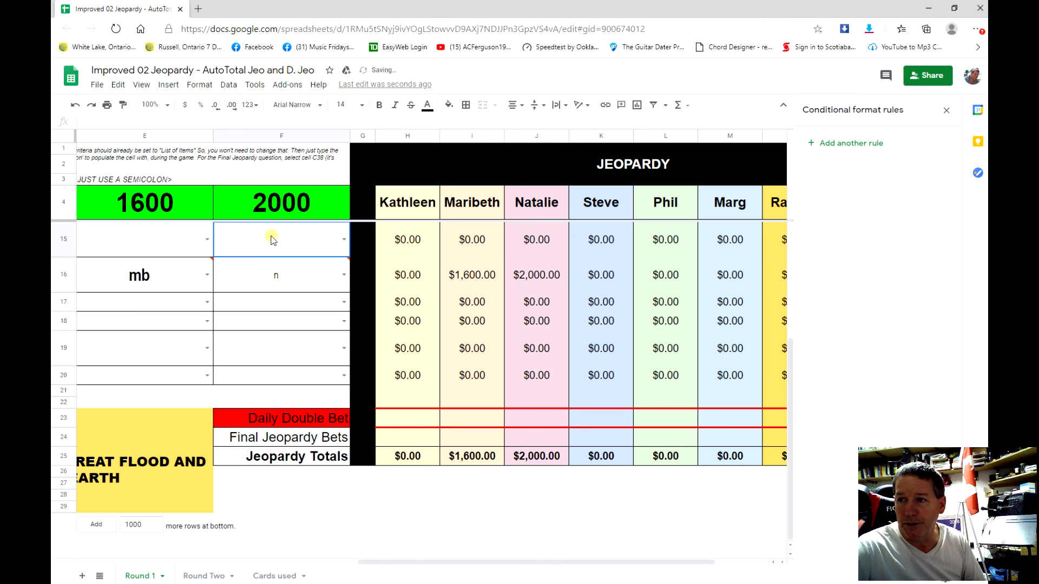
text(s)
key(Return)
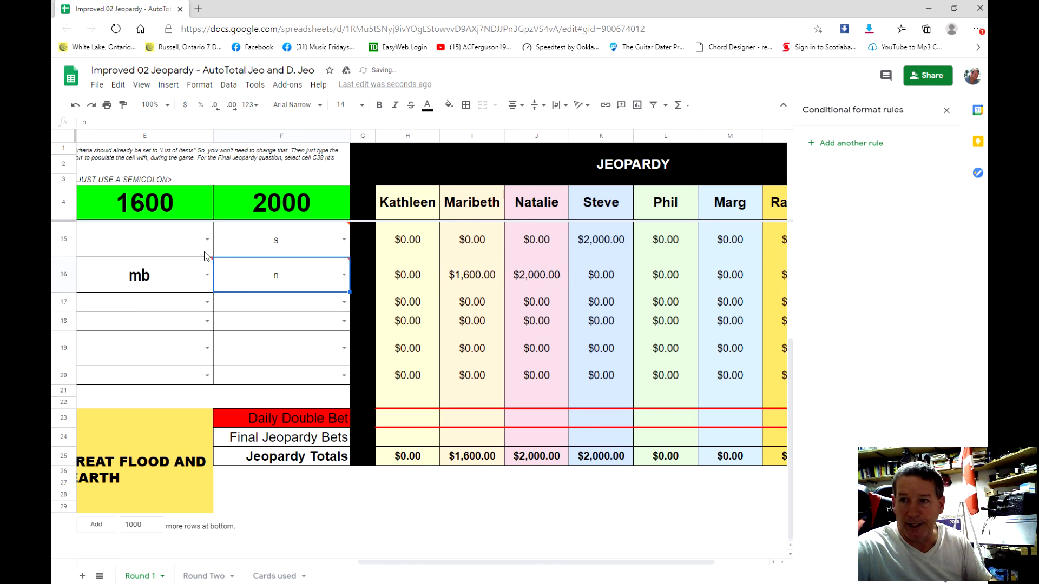
click(155, 242)
text(k)
key(Return)
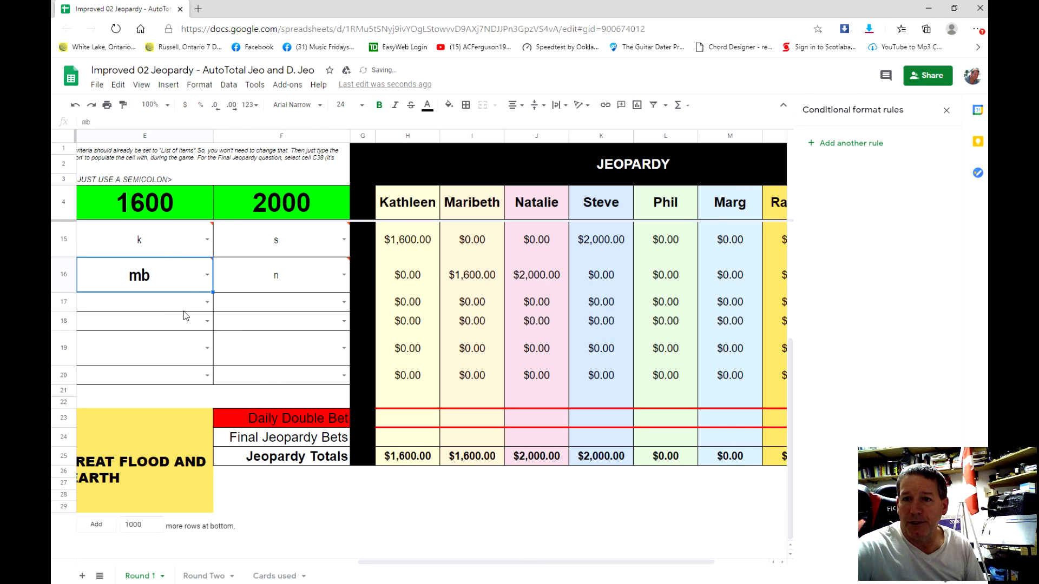
- Change E15 to -k to deduct the 1600 clue value from that contestant
mouse_move(169, 278)
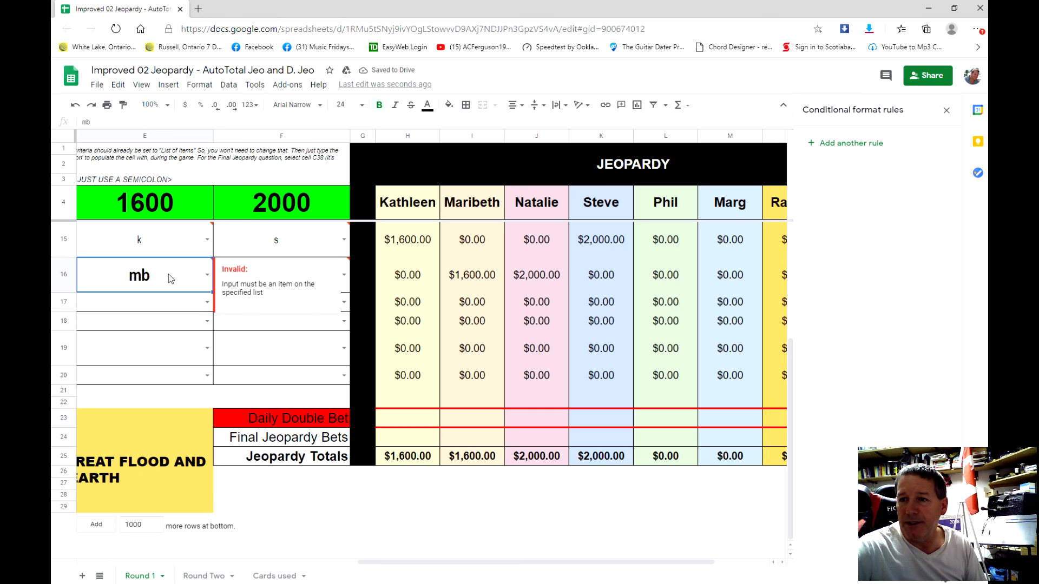
click(293, 351)
mouse_move(172, 246)
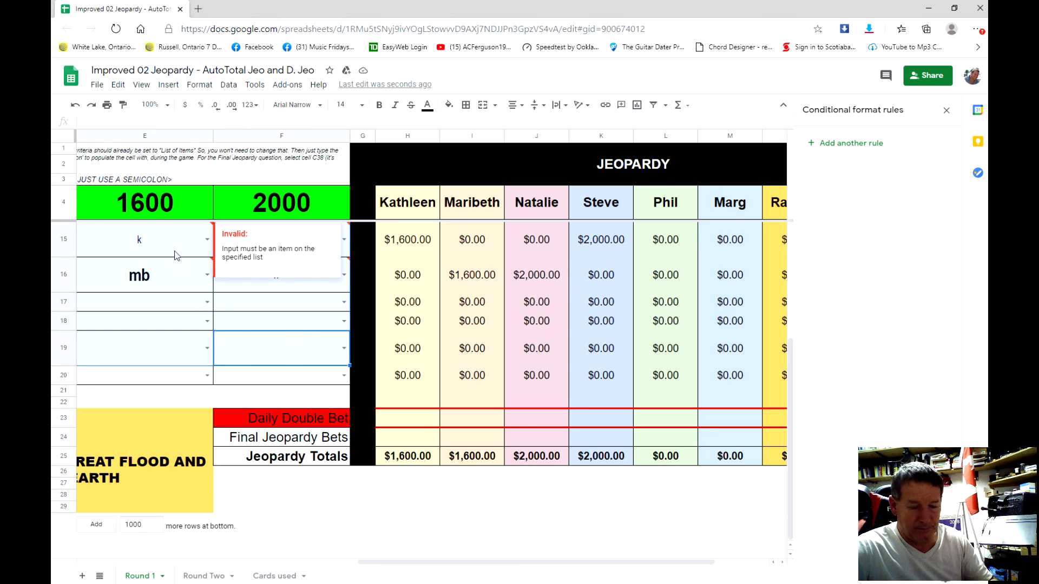
click(144, 327)
click(140, 243)
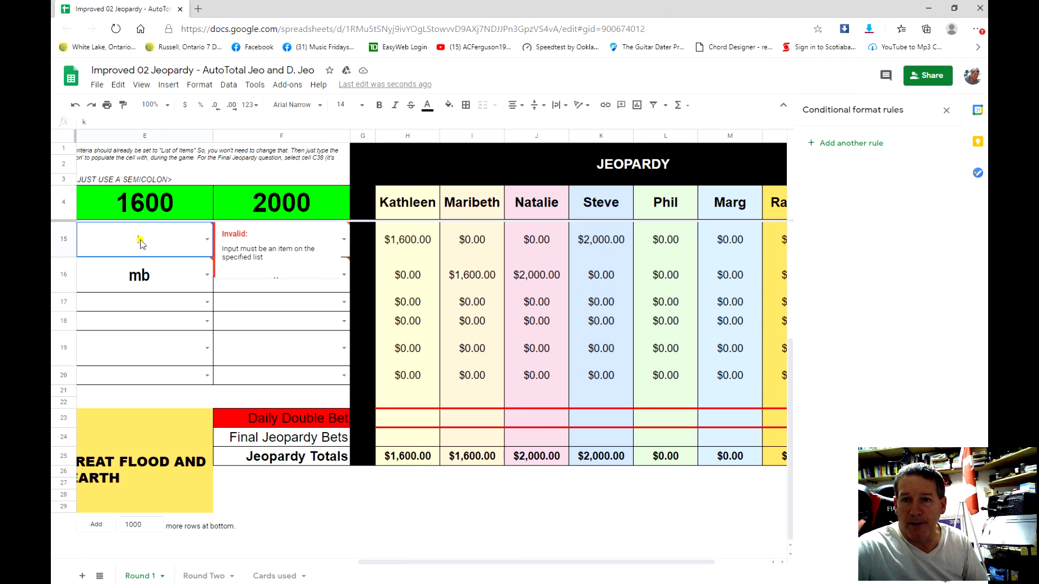
text(-k)
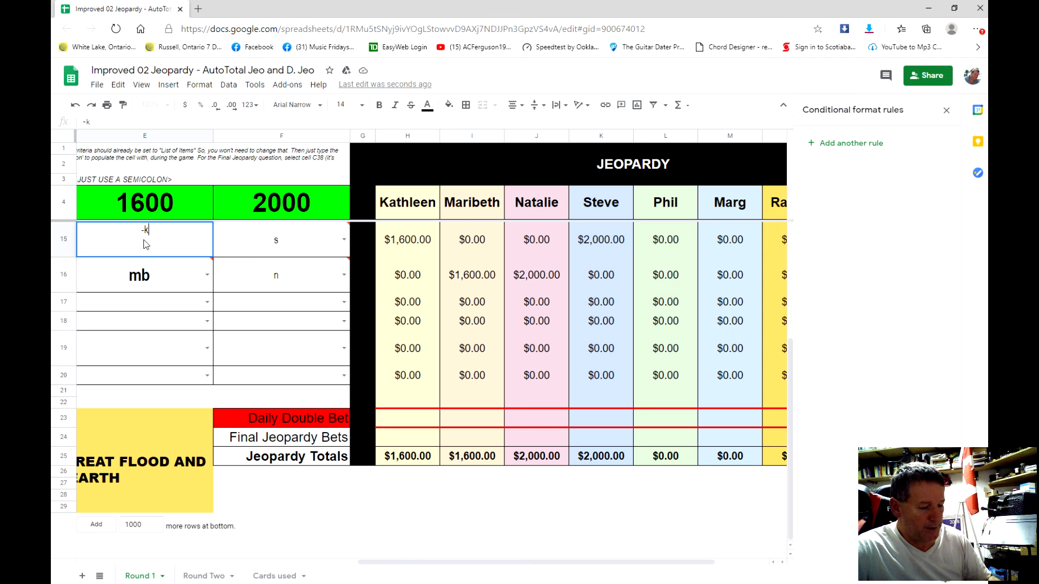
key(Return)
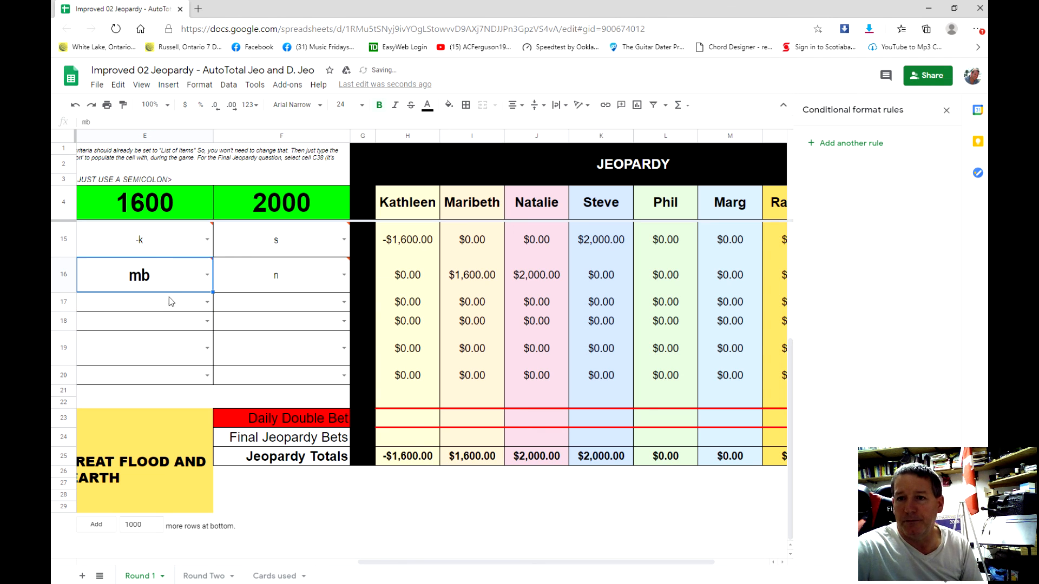
- Clear the contestant initials from cells E15:F16
mouse_move(184, 255)
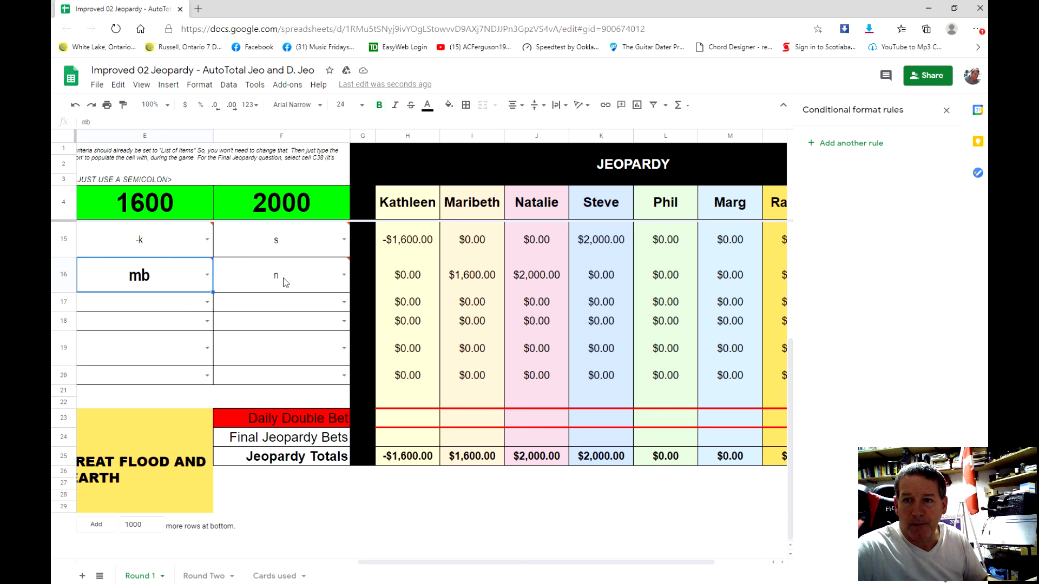
drag(283, 277, 171, 251)
key(Delete)
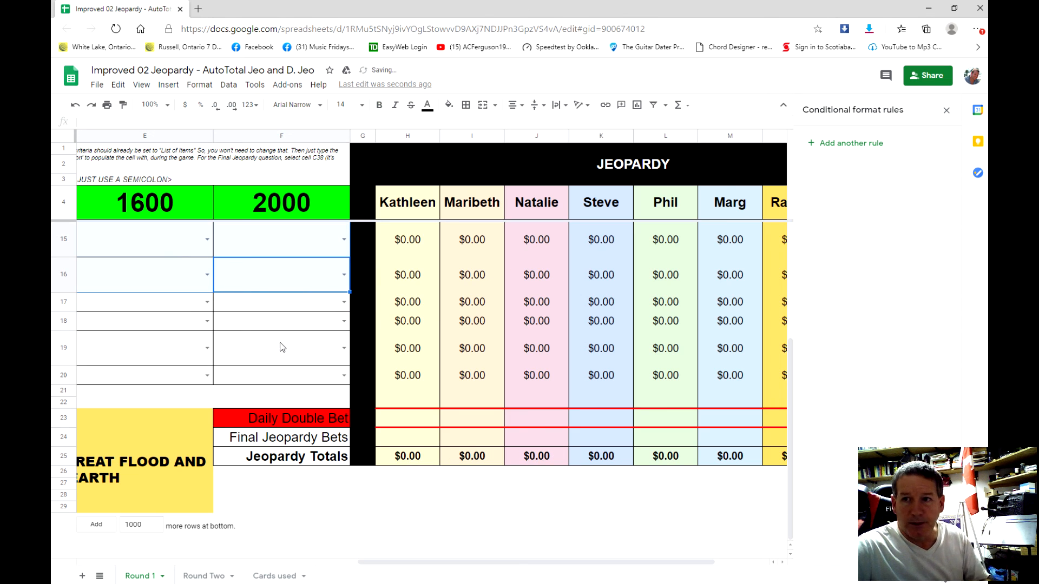
click(282, 347)
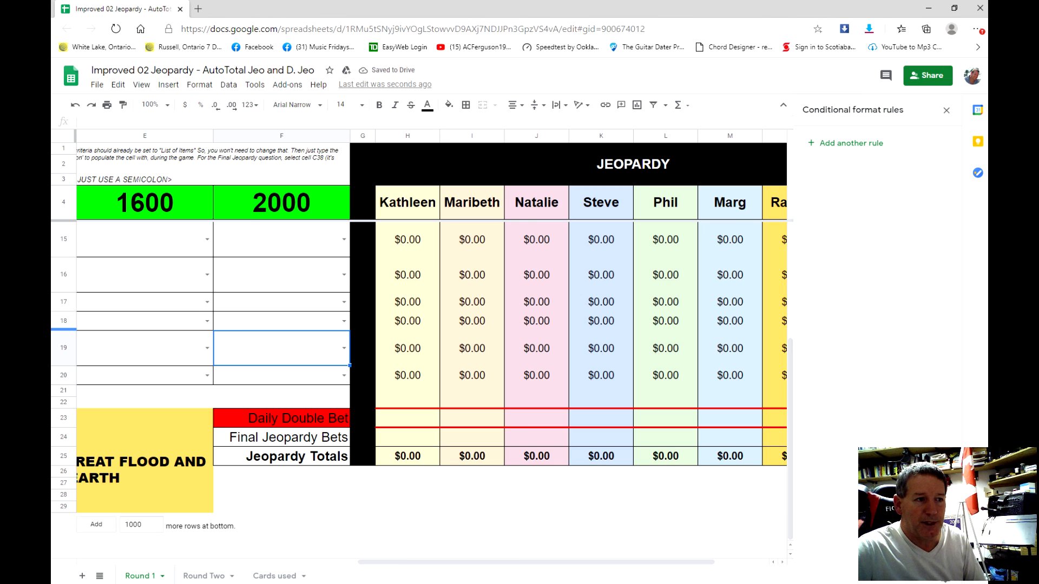